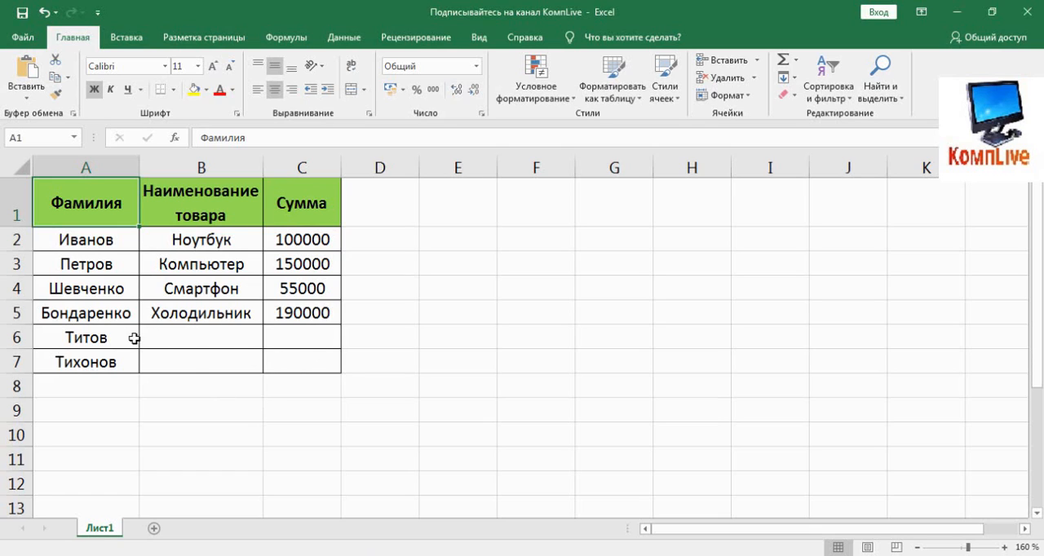
- Copy the surnames in A2:A7 of Лист1 and paste them as values starting at A1 on a new sheet Лист2
left_click_drag(103, 242, 101, 359)
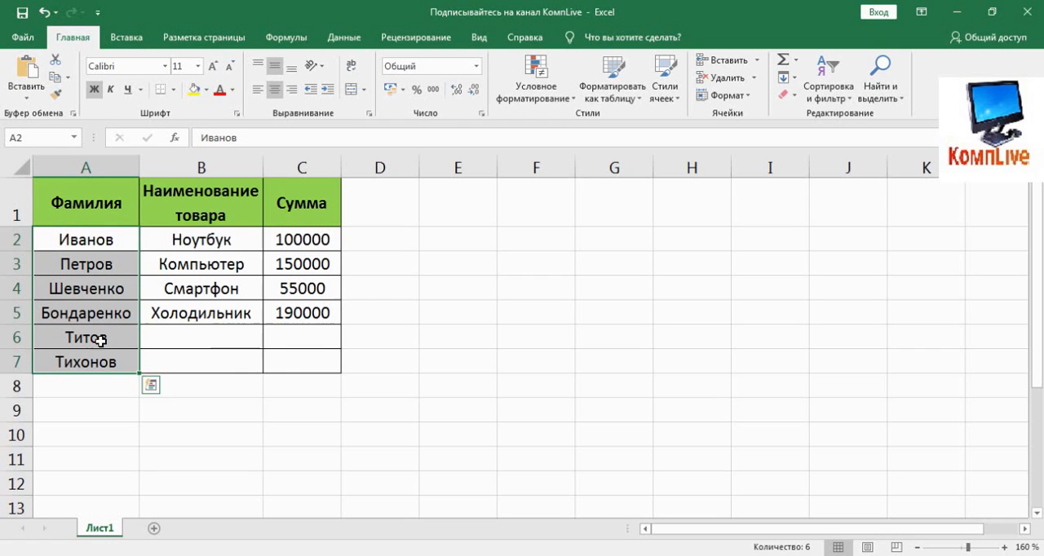
right_click(92, 245)
left_click(129, 239)
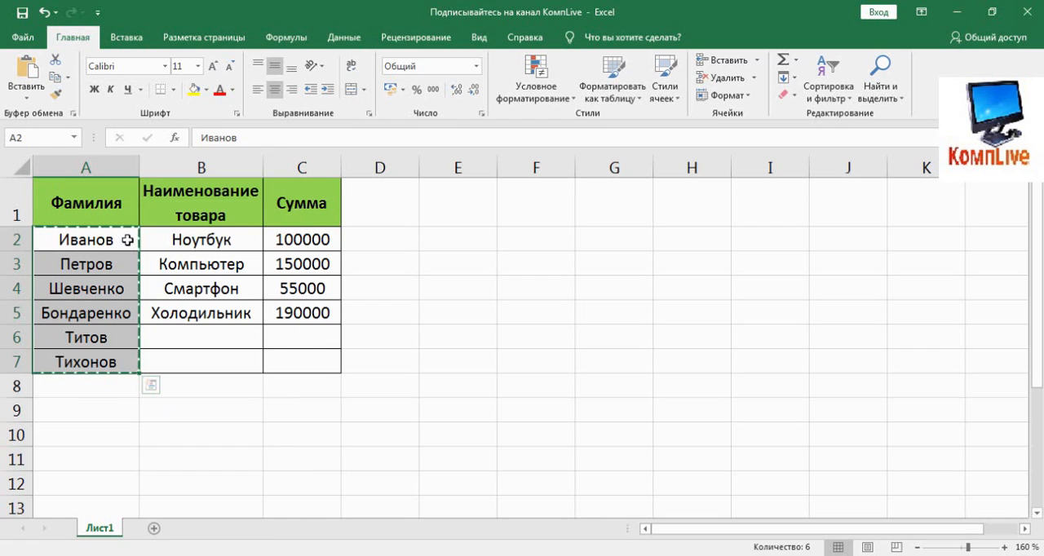
left_click(155, 528)
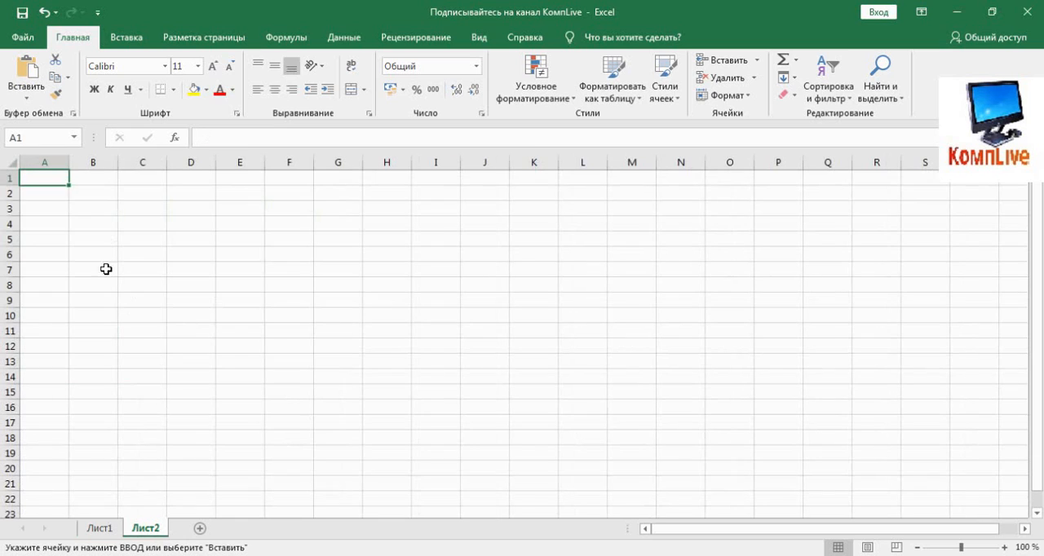
right_click(62, 186)
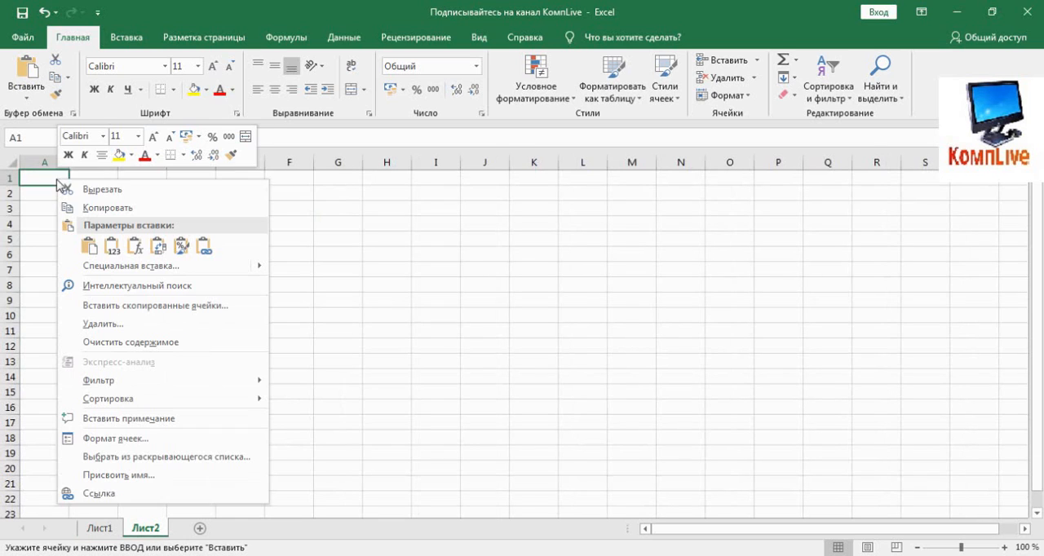
left_click(109, 247)
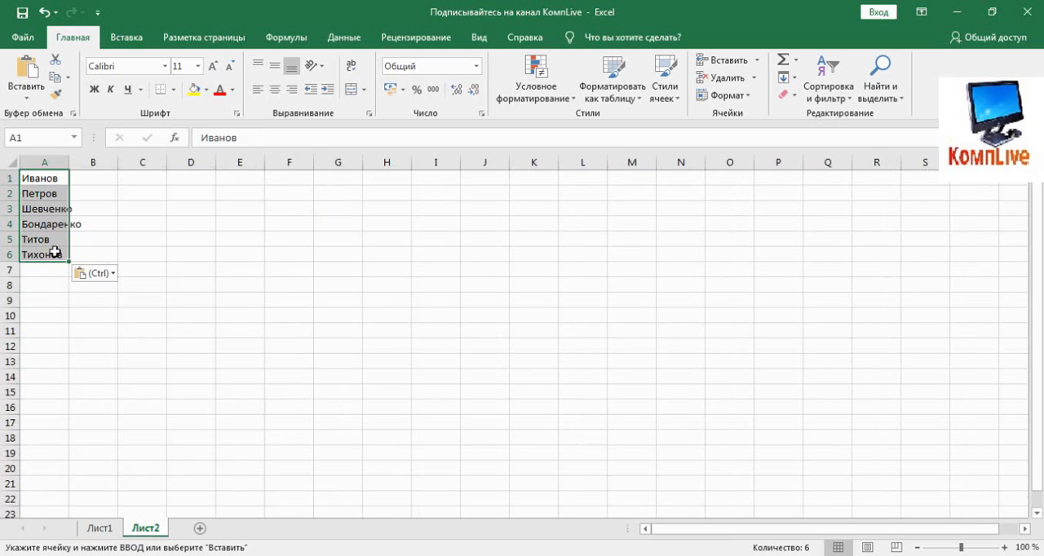
- Copy the product names in B2:B5 of Лист1 and paste them as values starting at B1 on Лист2
left_click(108, 529)
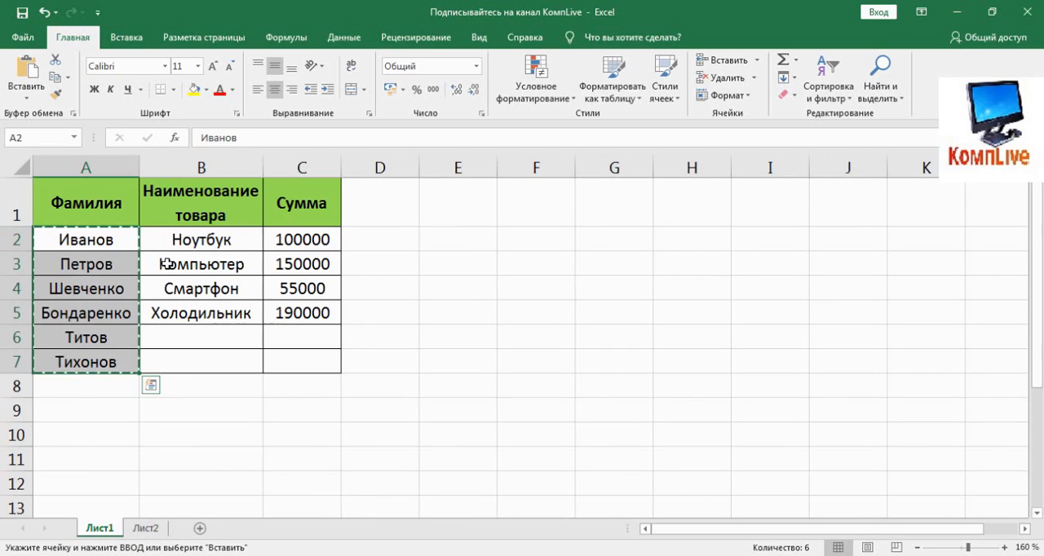
left_click_drag(186, 236, 184, 313)
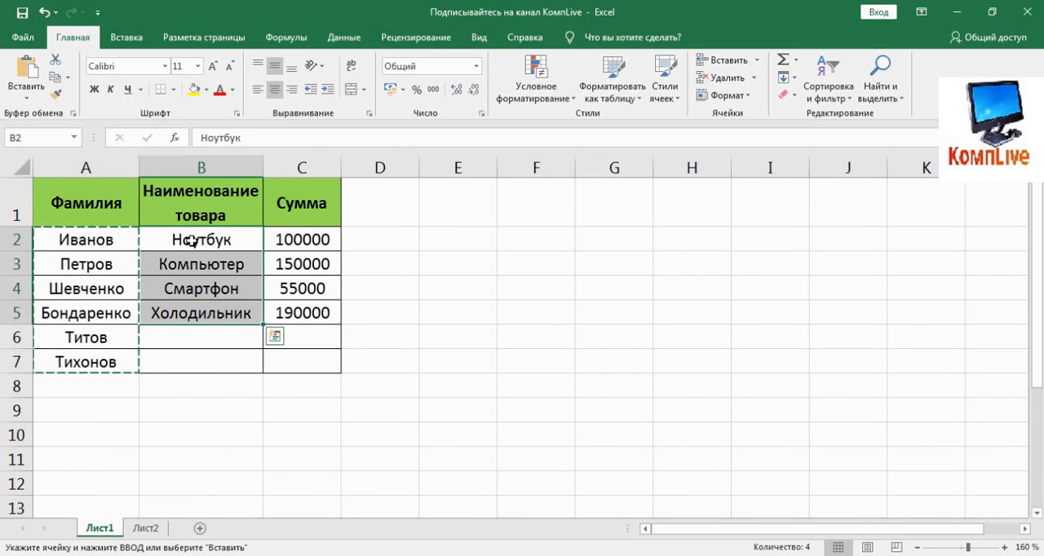
right_click(190, 239)
left_click(216, 235)
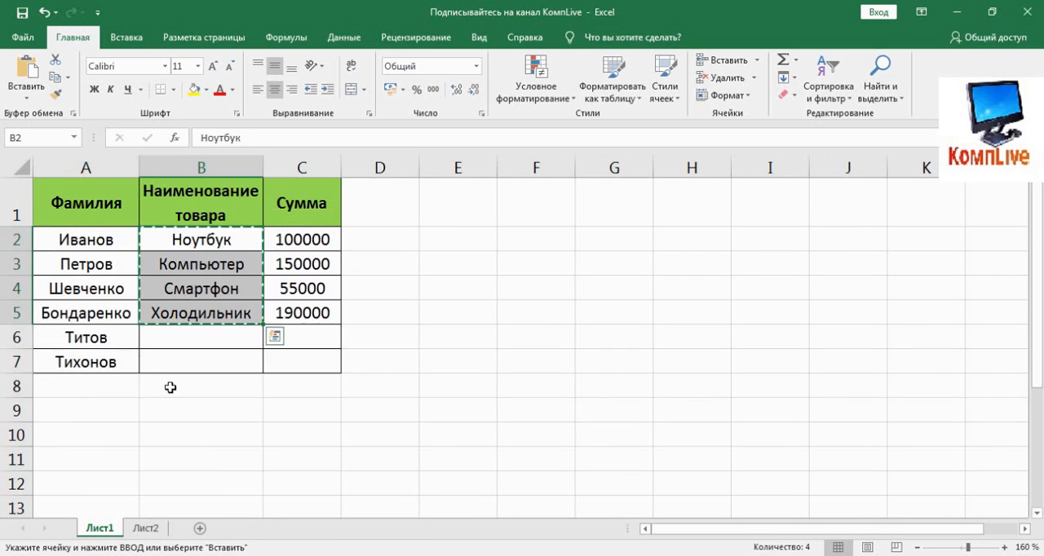
left_click(153, 528)
left_click(101, 178)
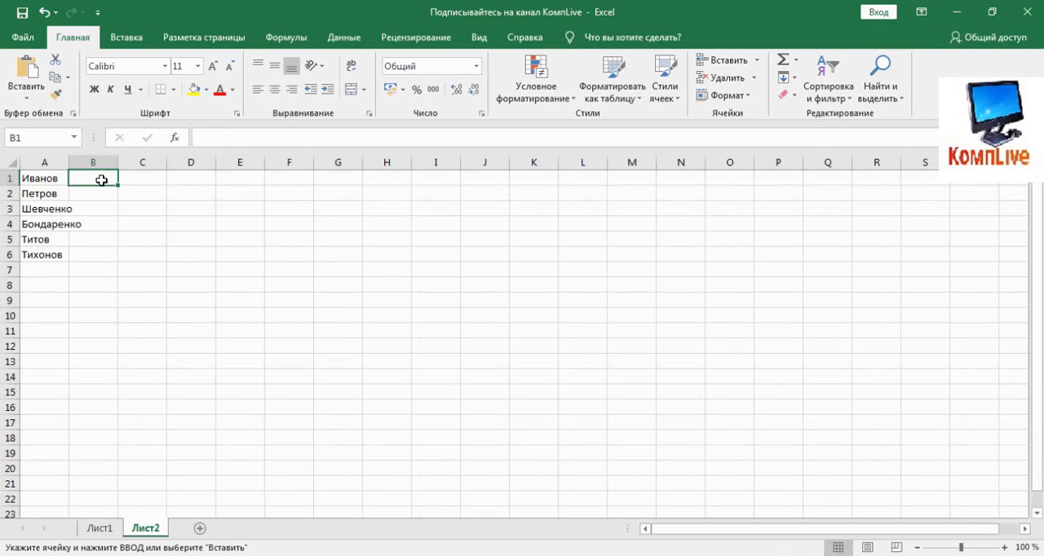
right_click(101, 178)
left_click(155, 243)
left_click(128, 327)
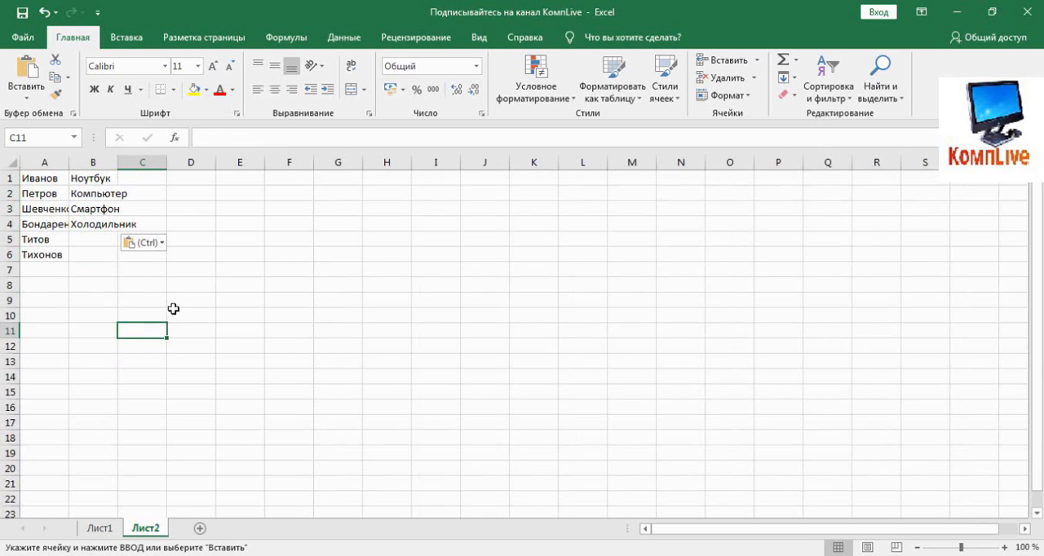
- Clear the surnames and product names from A2:B7 on Лист1
left_click(101, 528)
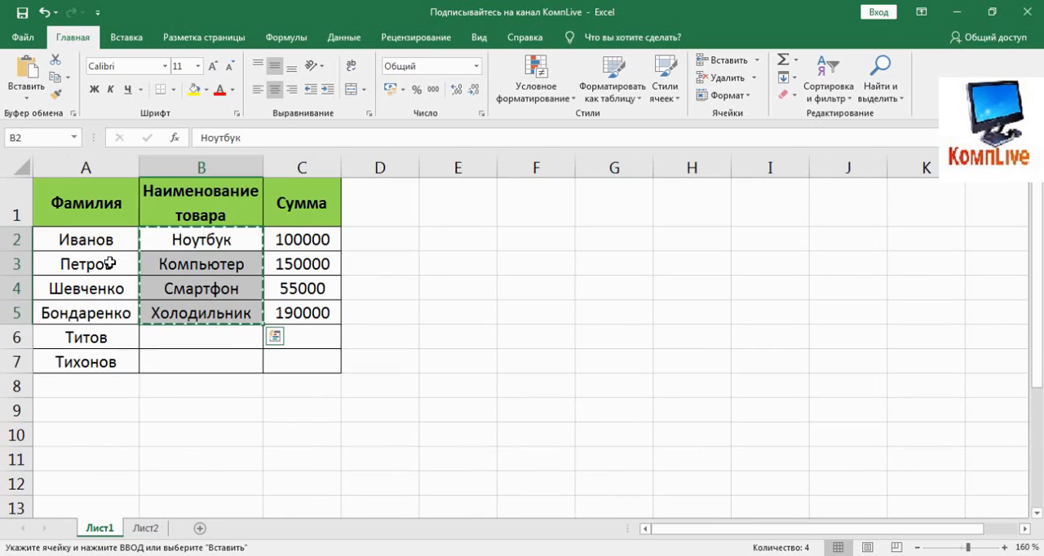
left_click_drag(105, 238, 157, 354)
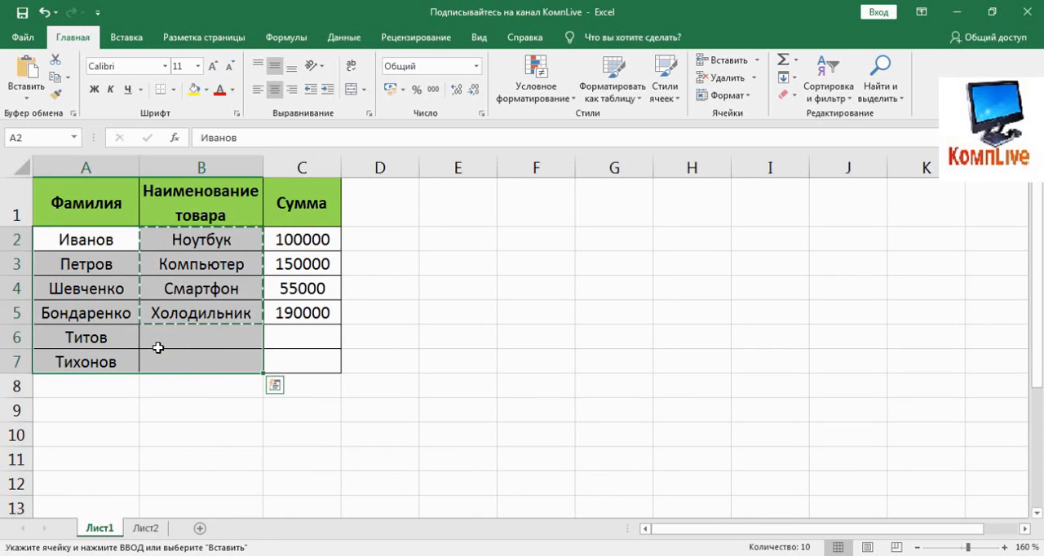
key("Delete")
left_click(209, 401)
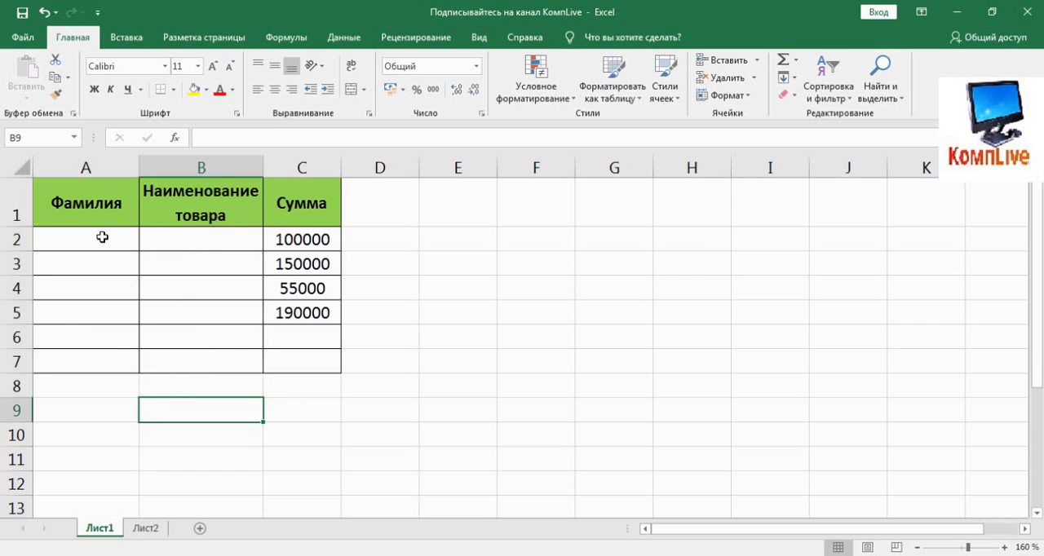
- Add data validation of type Список to A2:A7 on Лист1 with the source =Лист2!$A$1:$A$6
left_click_drag(102, 238, 100, 361)
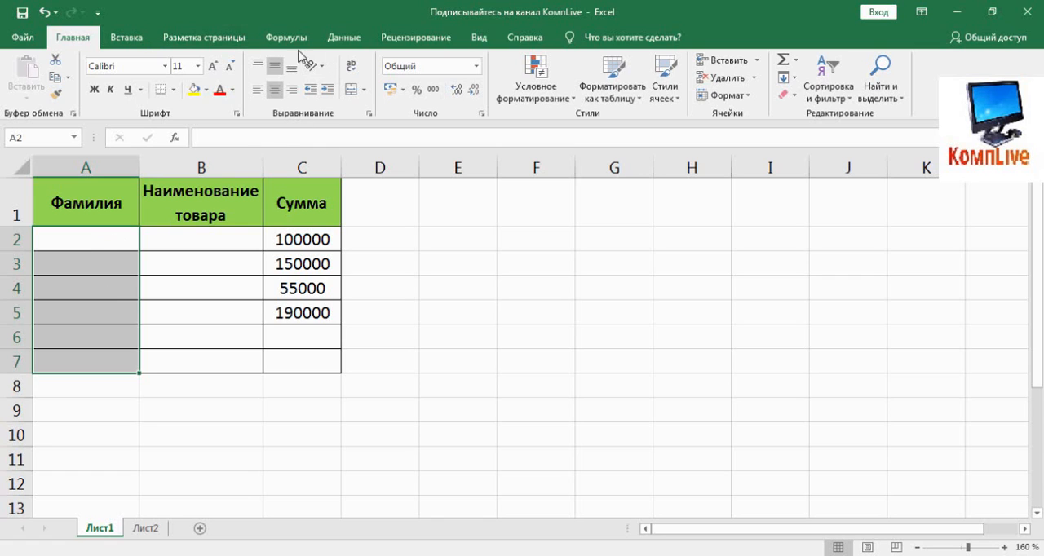
left_click(344, 38)
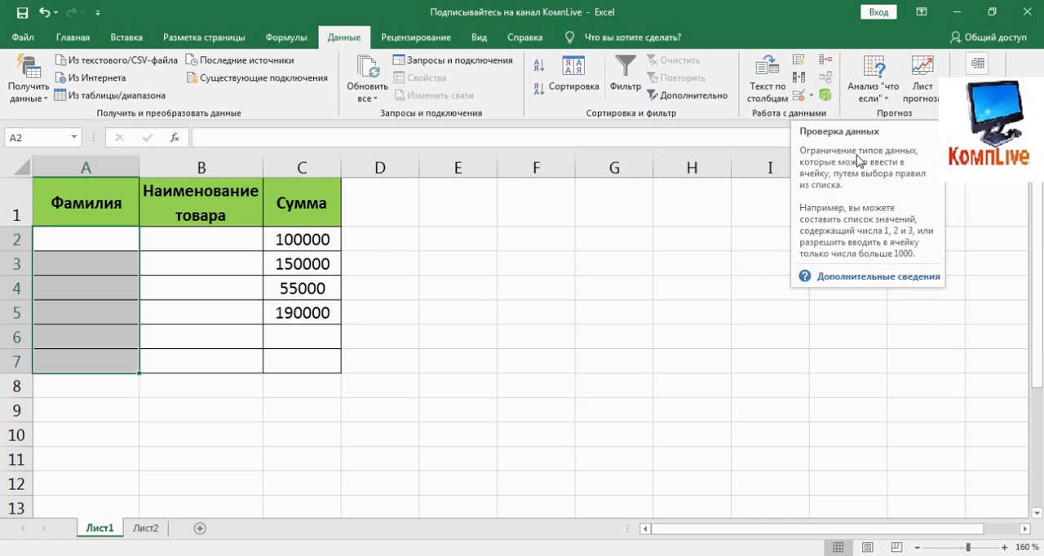
left_click(800, 95)
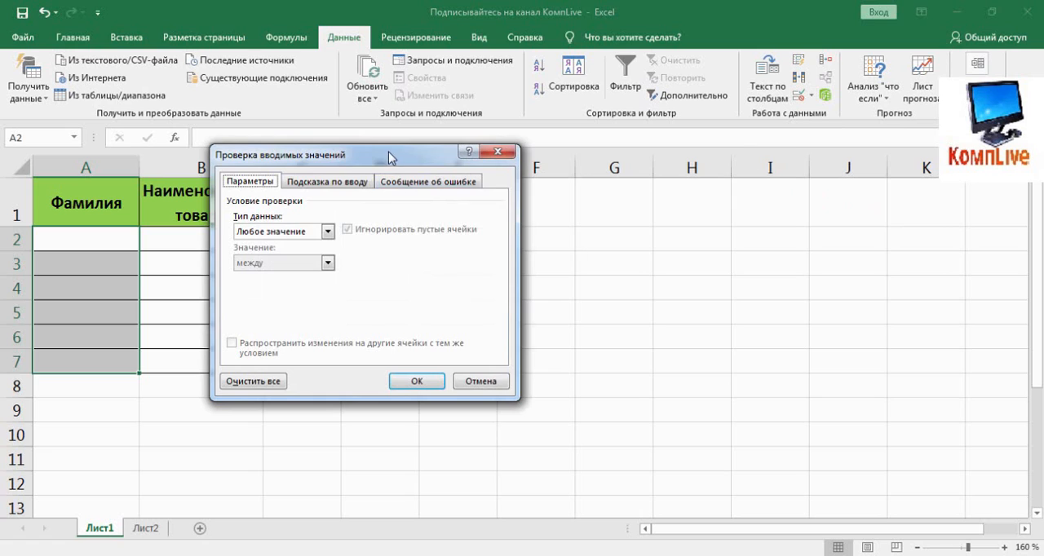
left_click_drag(389, 155, 540, 160)
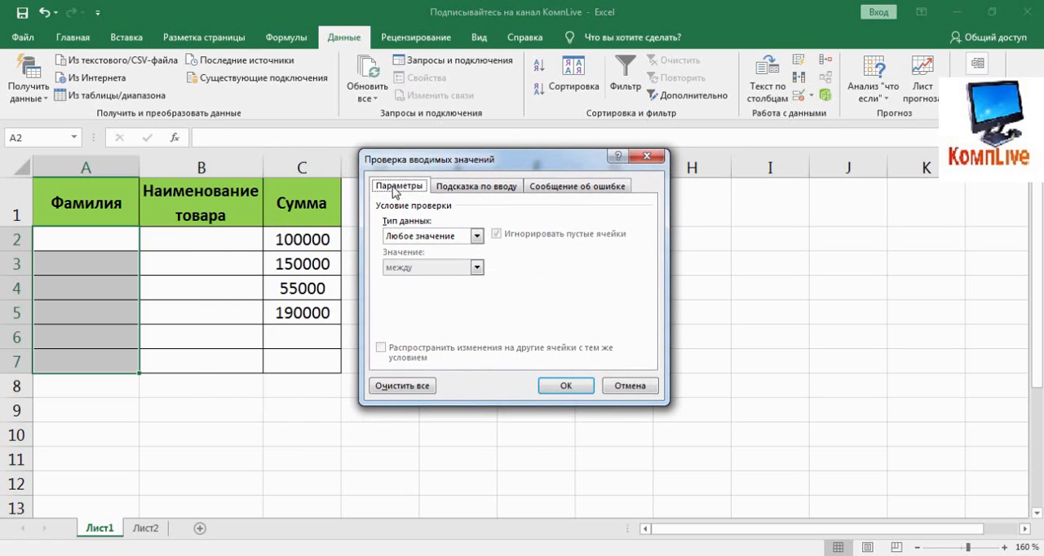
left_click(477, 239)
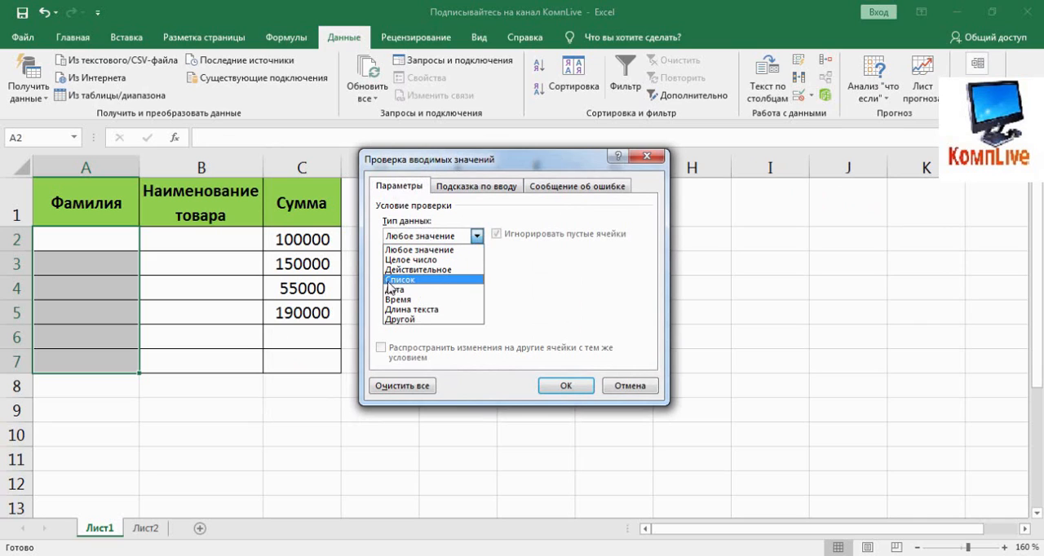
left_click(427, 280)
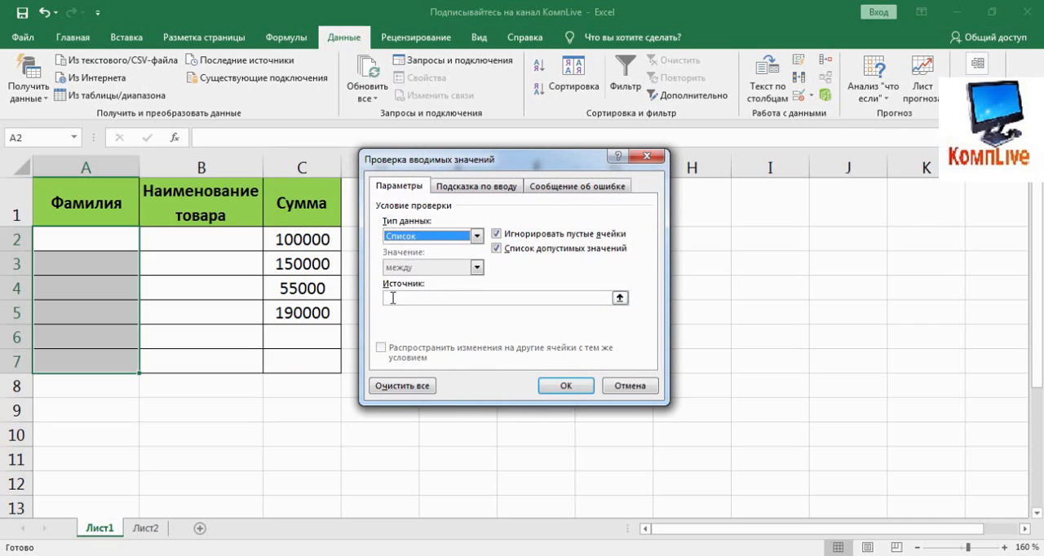
left_click(620, 299)
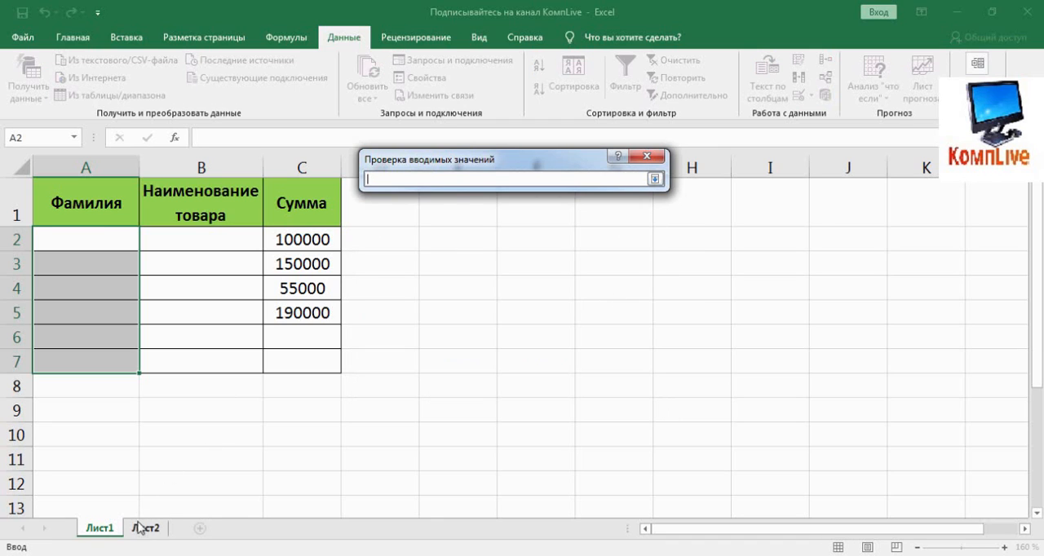
left_click_drag(42, 177, 38, 252)
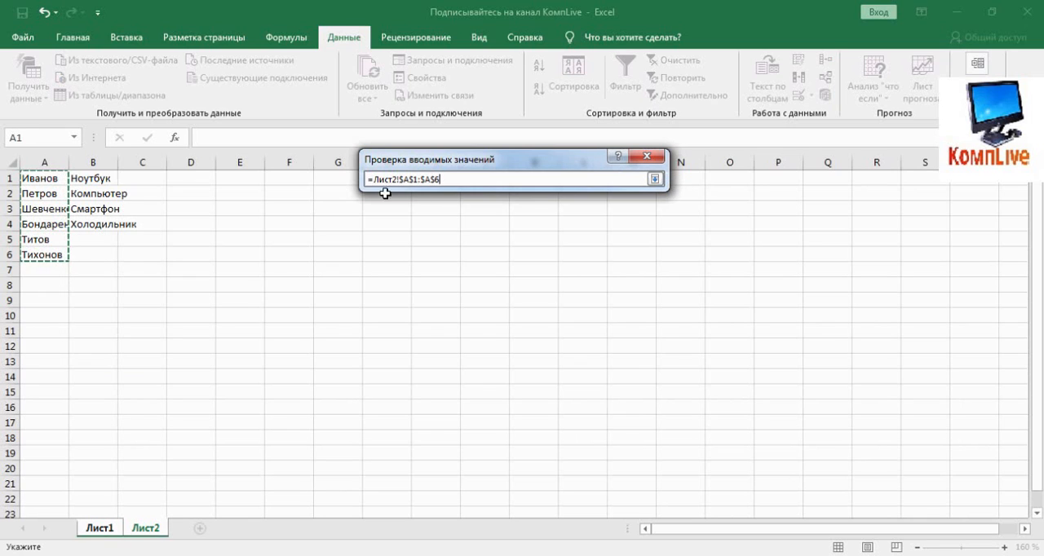
left_click(654, 180)
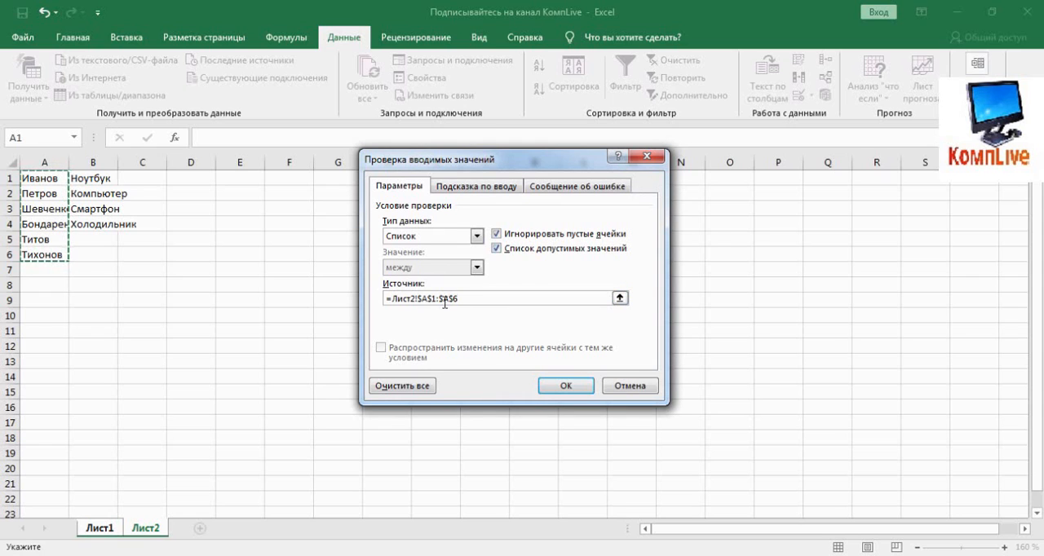
left_click(563, 388)
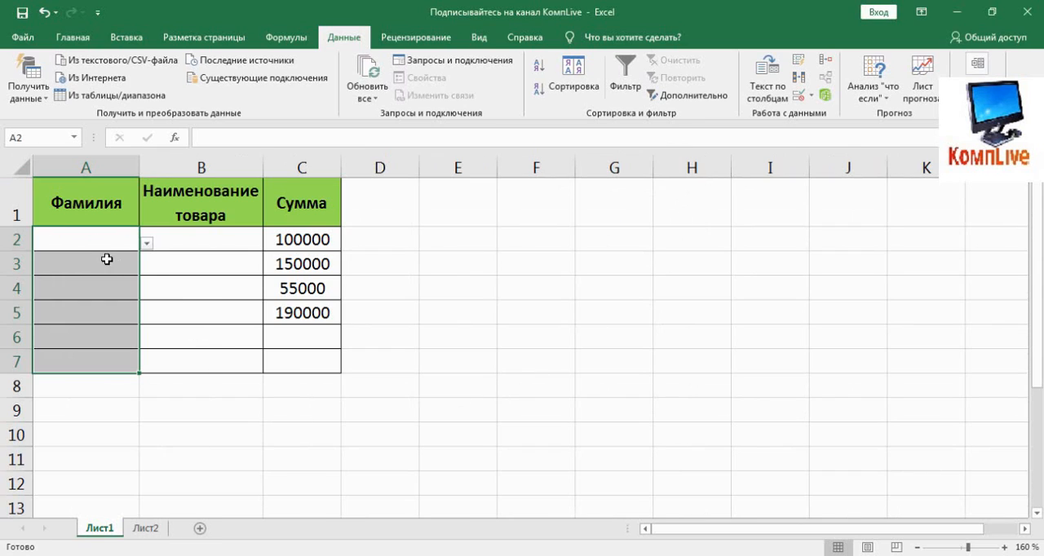
- Fill A2, A3 and A4 from their drop-down lists with the first, second and fifth surnames respectively
left_click(86, 239)
left_click(146, 243)
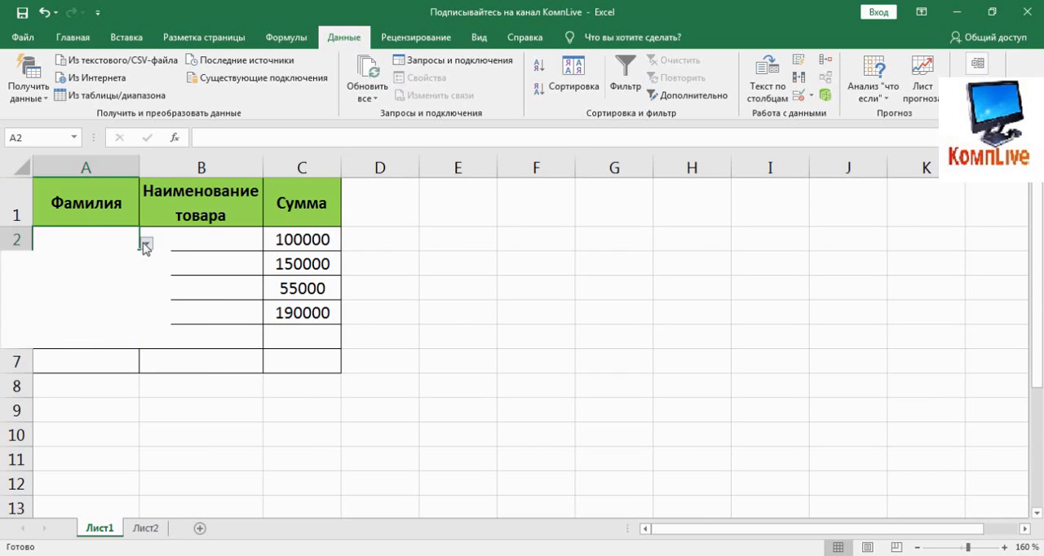
left_click(137, 258)
left_click(124, 261)
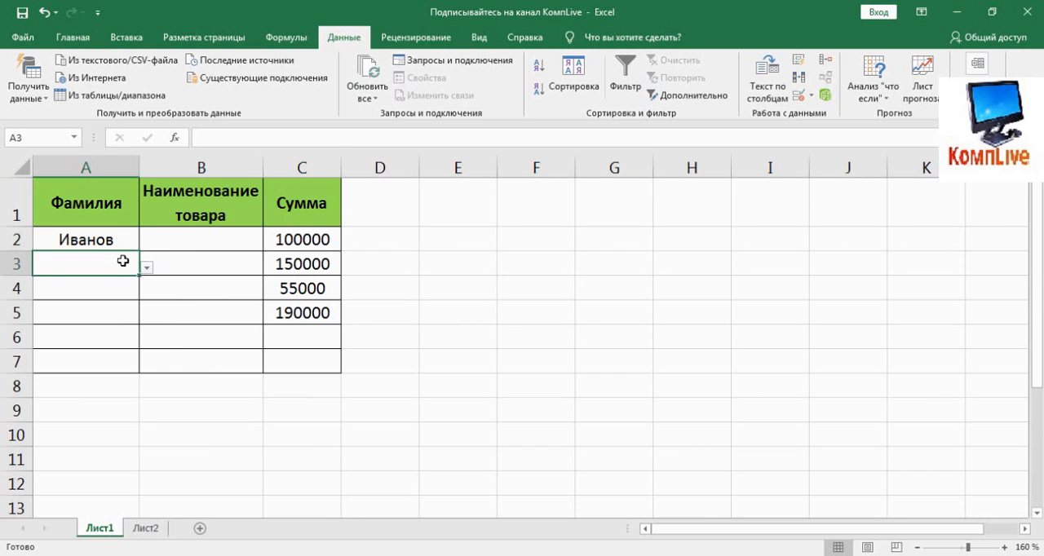
left_click(146, 268)
left_click(152, 300)
left_click(115, 288)
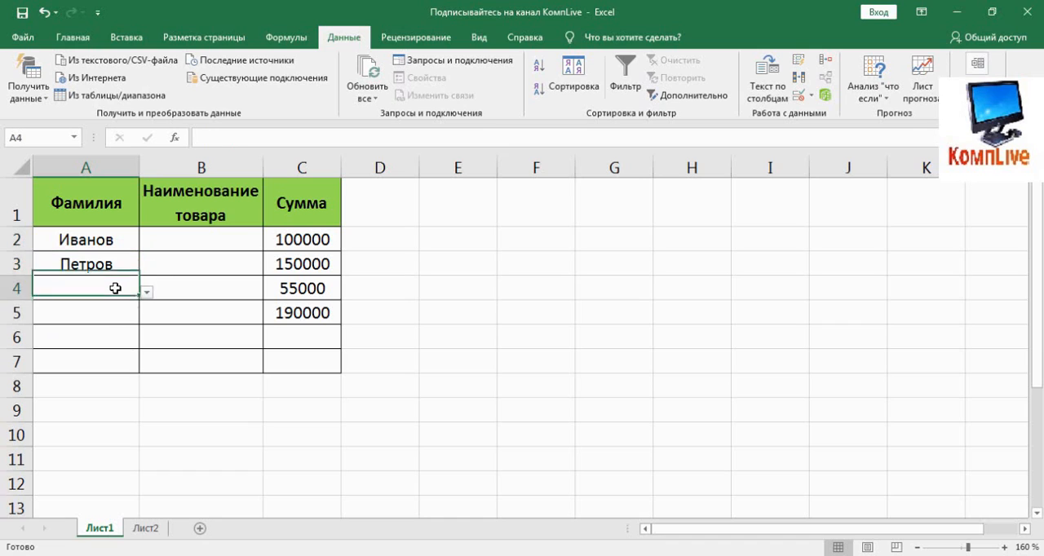
left_click(146, 292)
left_click(86, 374)
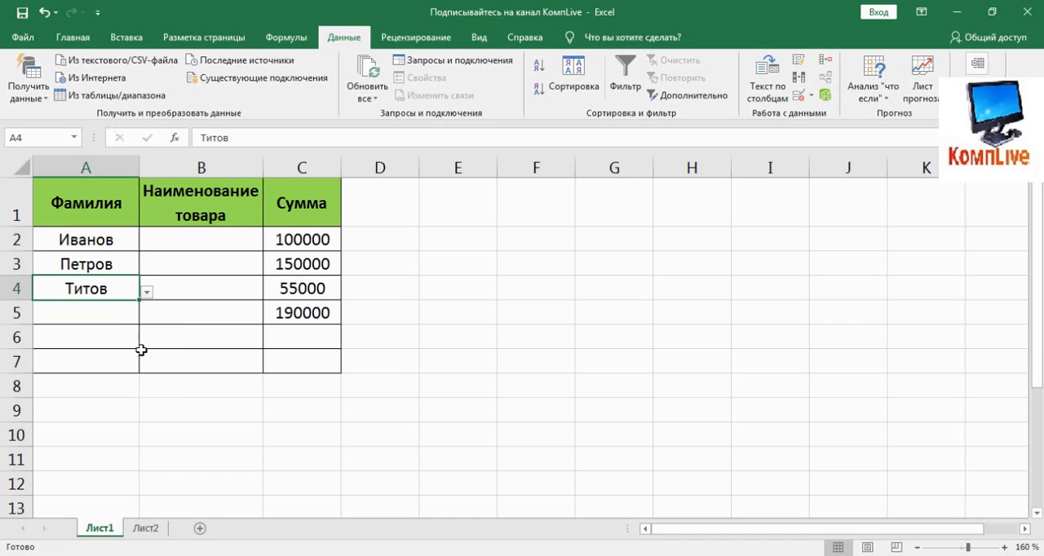
- Fill A5, A6 and A7 from their drop-down lists with the third, sixth and third surnames respectively
left_click(109, 313)
left_click(146, 317)
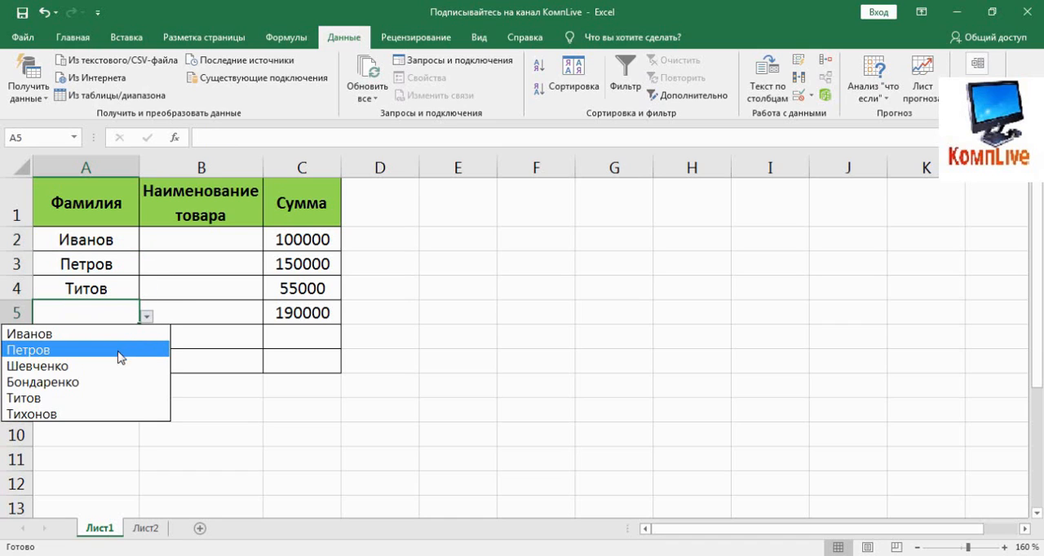
left_click(109, 366)
left_click(121, 336)
left_click(146, 341)
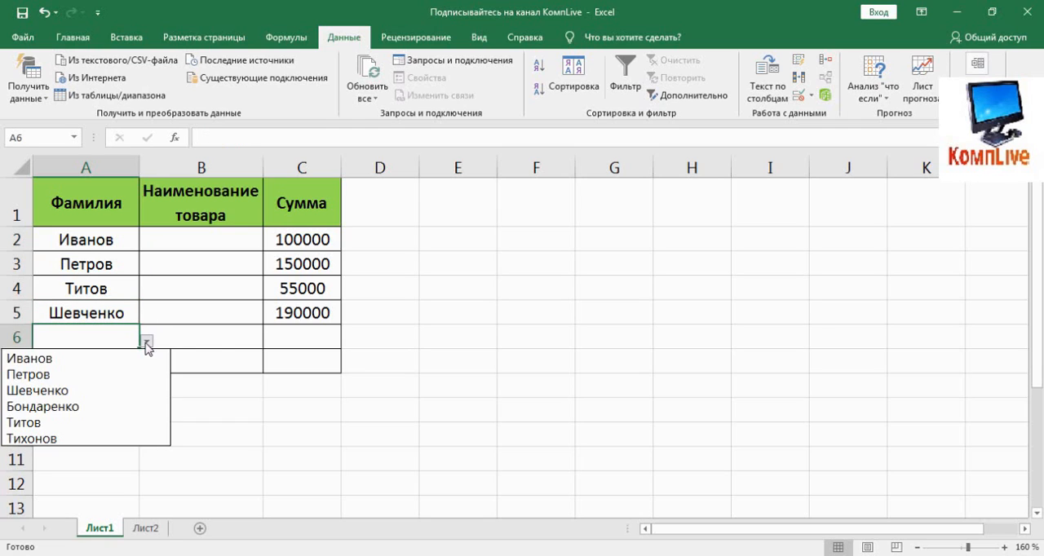
left_click(109, 438)
left_click(122, 360)
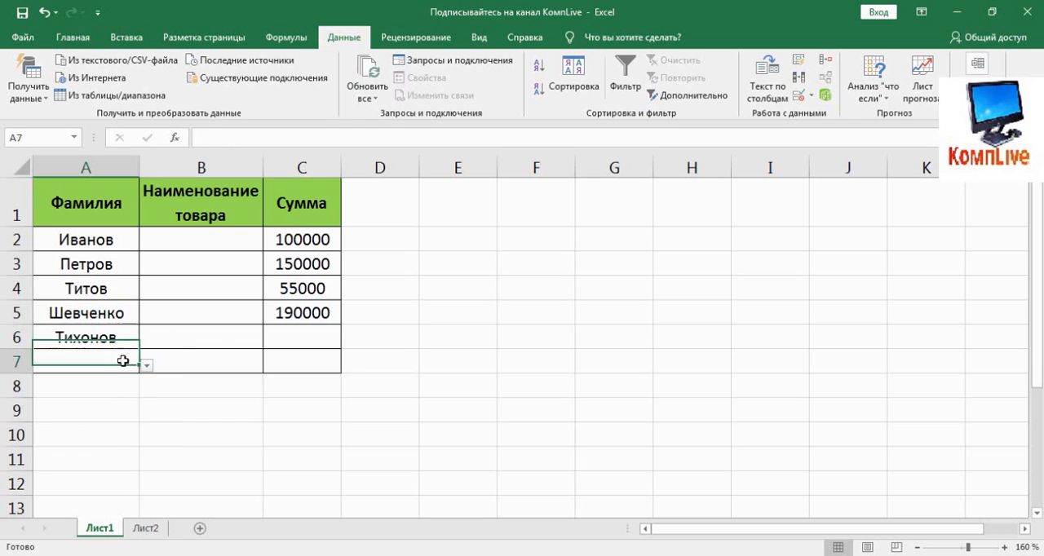
left_click(147, 365)
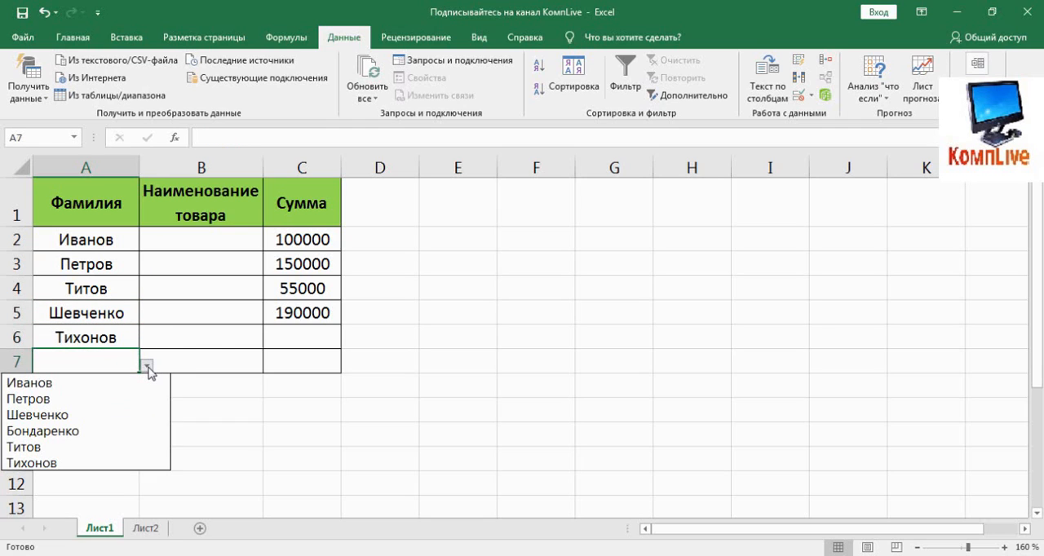
left_click(123, 415)
left_click(255, 390)
left_click(280, 384)
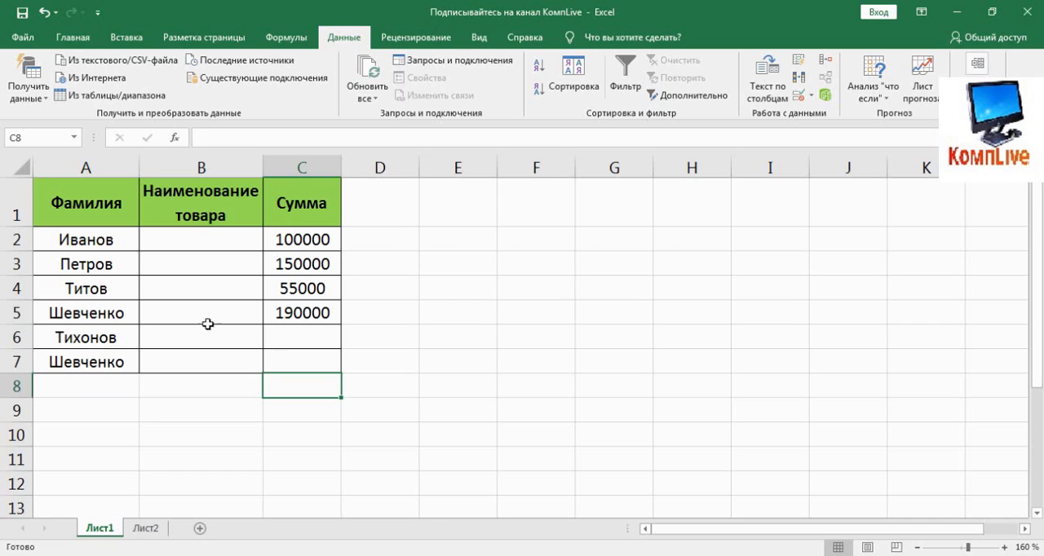
- Add data validation of type Список to B2:B7 on Лист1 with the source =Лист2!$B$1:$B$4
left_click(194, 243)
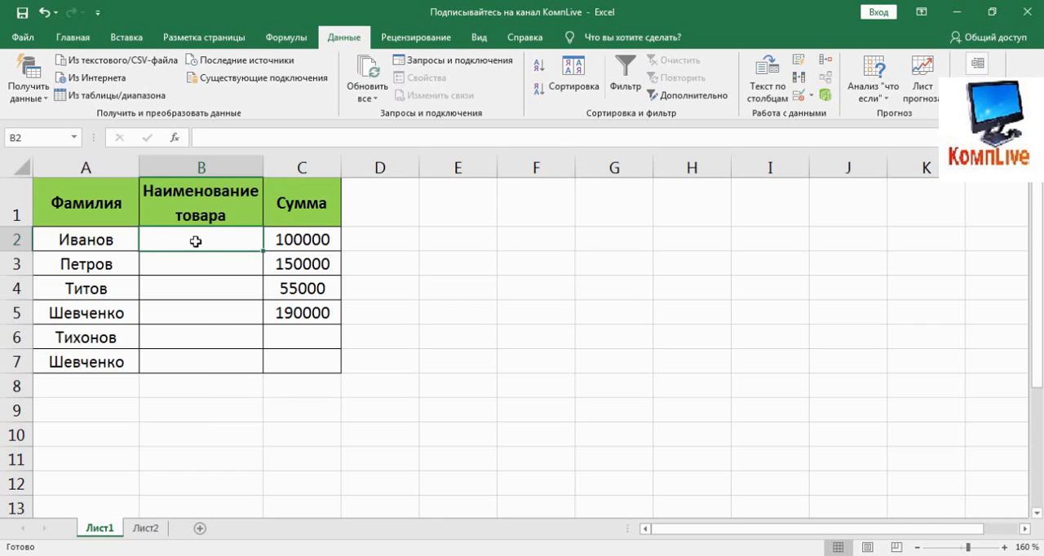
left_click_drag(196, 242, 194, 363)
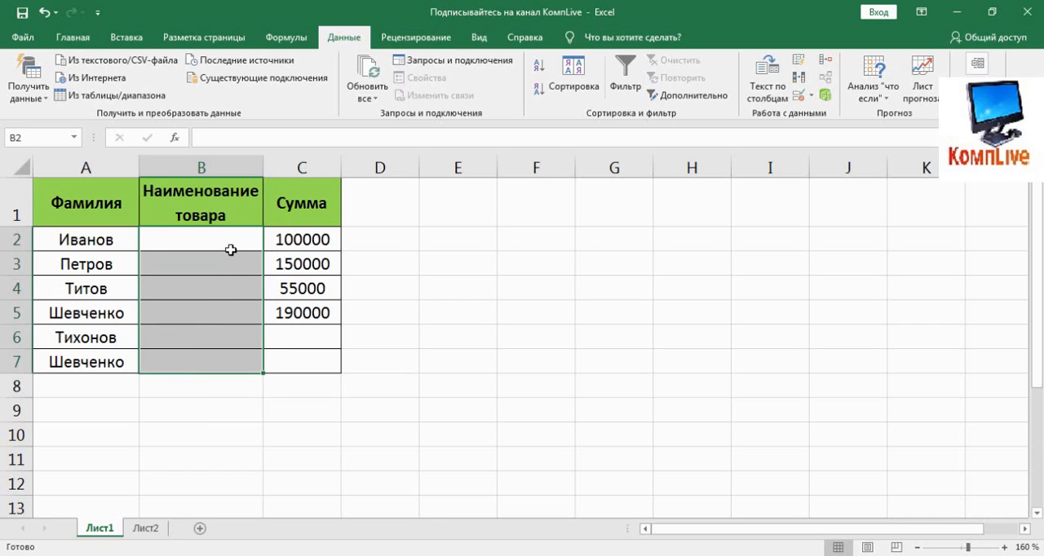
left_click(797, 96)
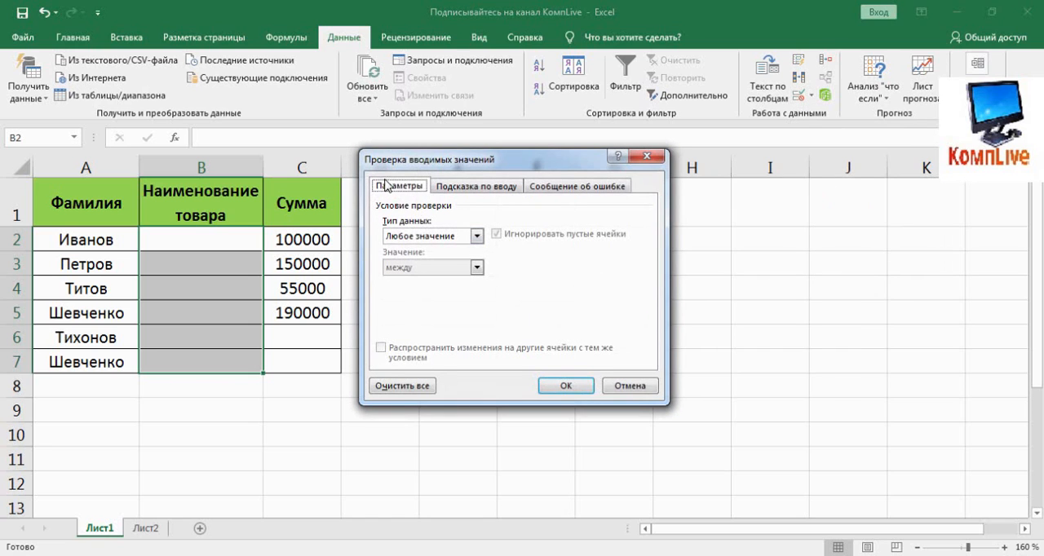
left_click(477, 237)
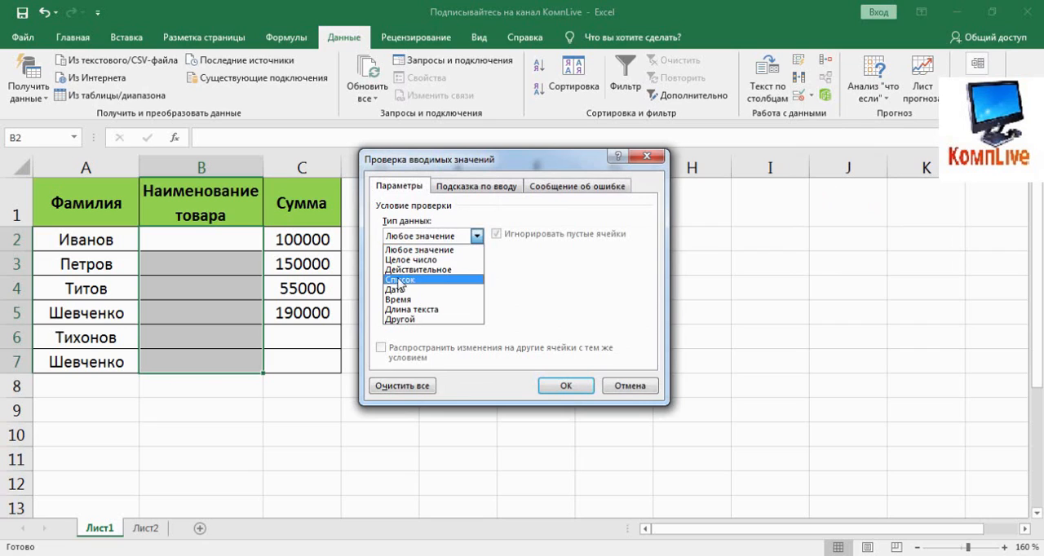
left_click(395, 280)
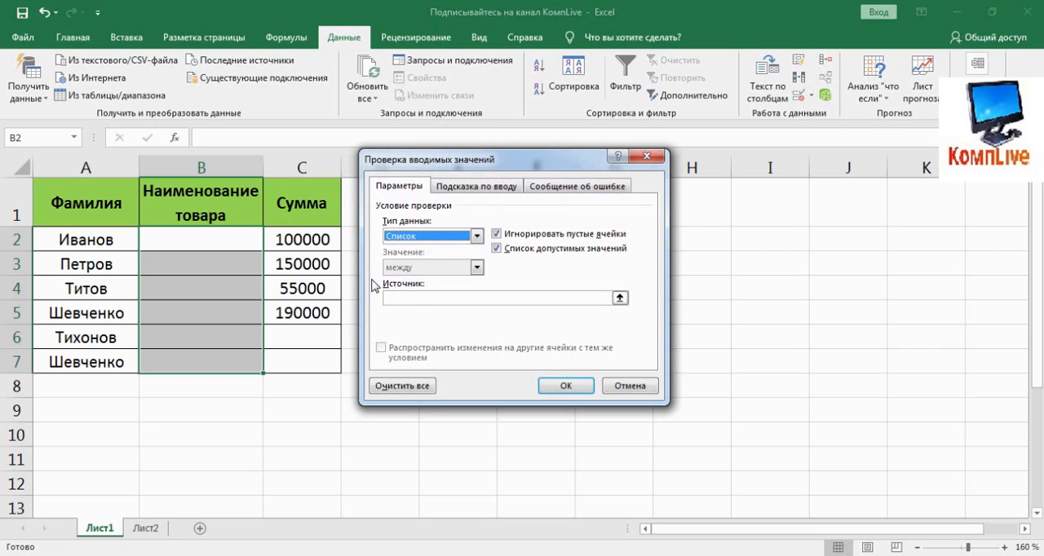
left_click(620, 299)
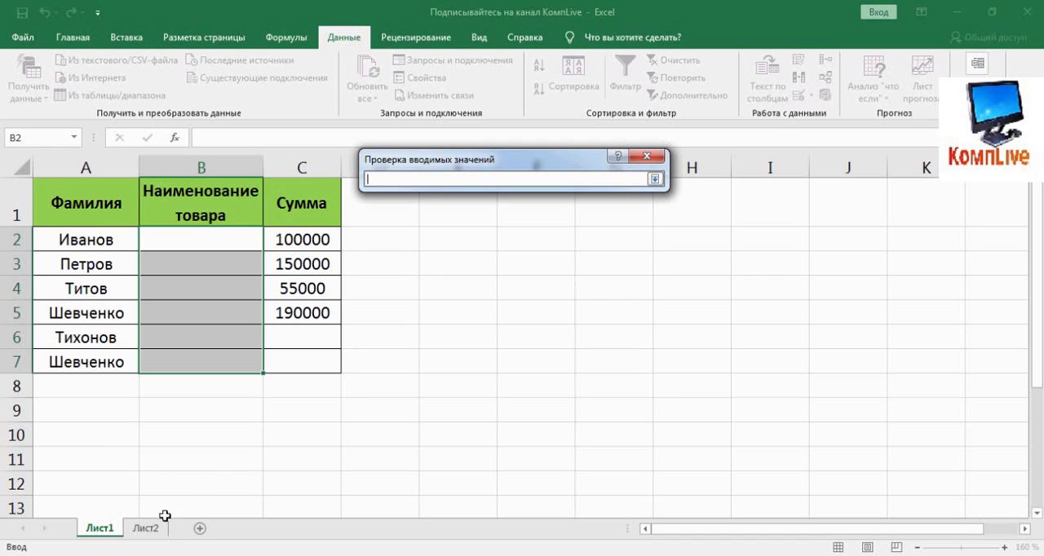
left_click(146, 529)
left_click_drag(96, 179, 89, 224)
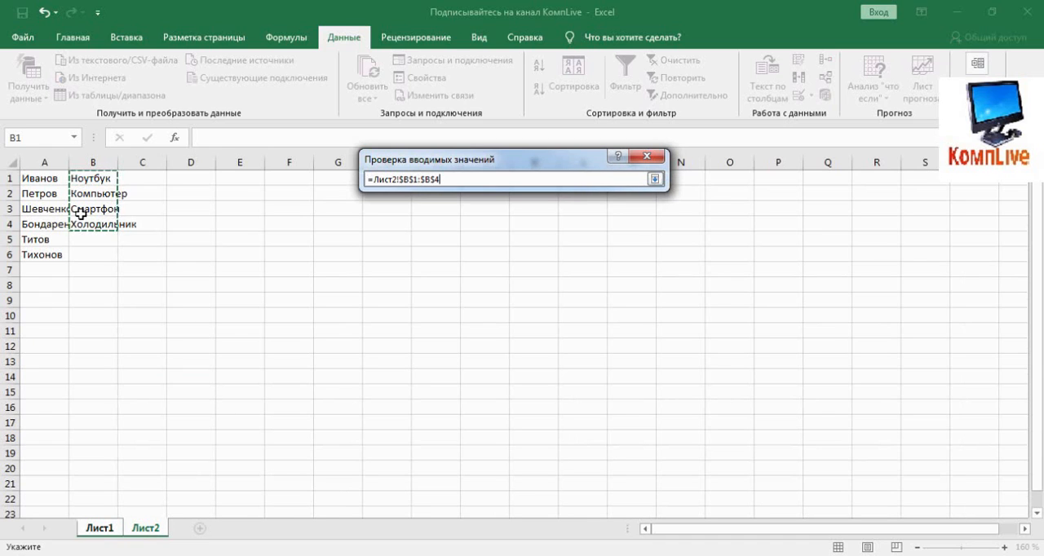
left_click(657, 180)
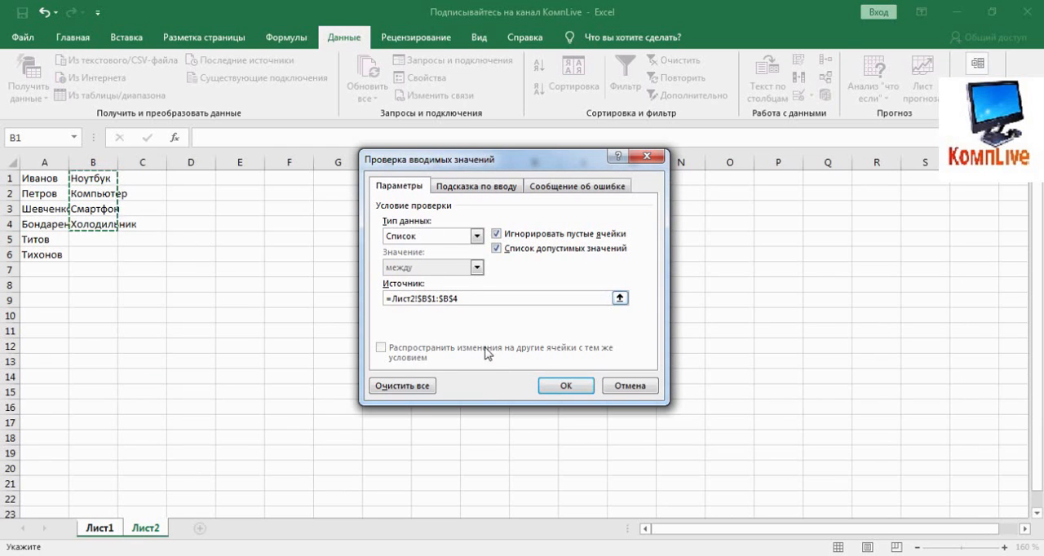
left_click(564, 386)
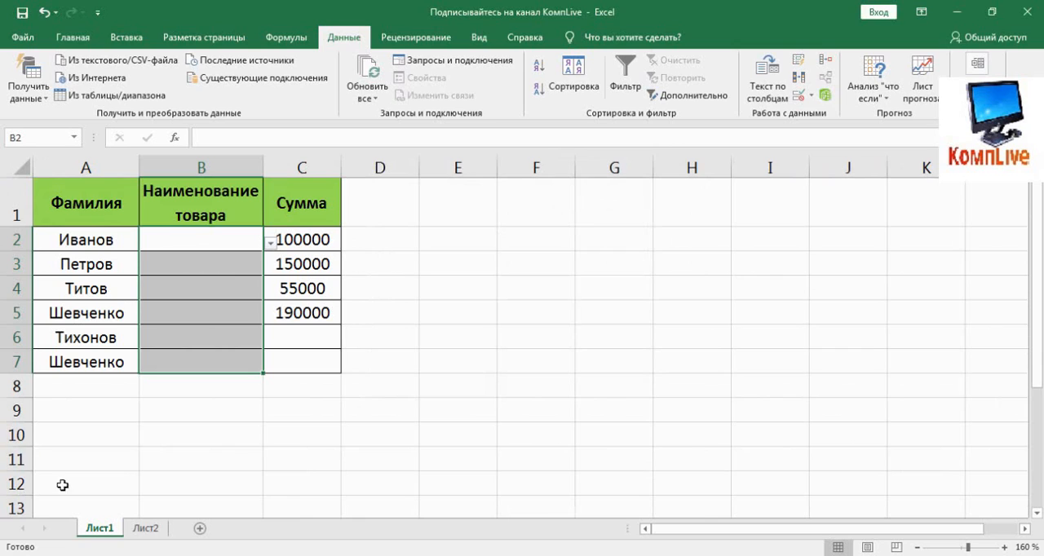
left_click(131, 436)
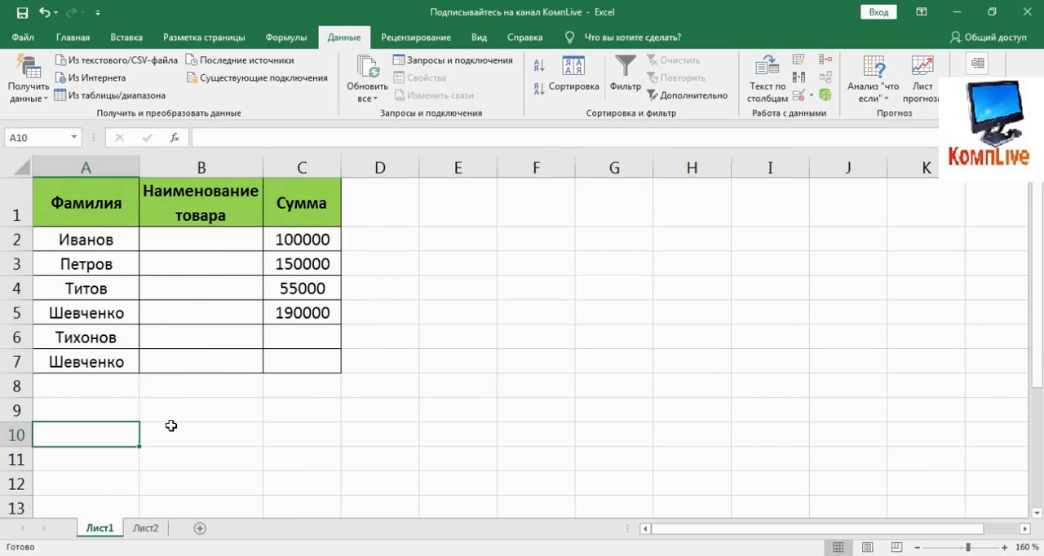
- Fill B2:B5 from their drop-down lists with Ноутбук, Компьютер, Смартфон and Холодильник in that order
left_click(230, 245)
left_click(270, 243)
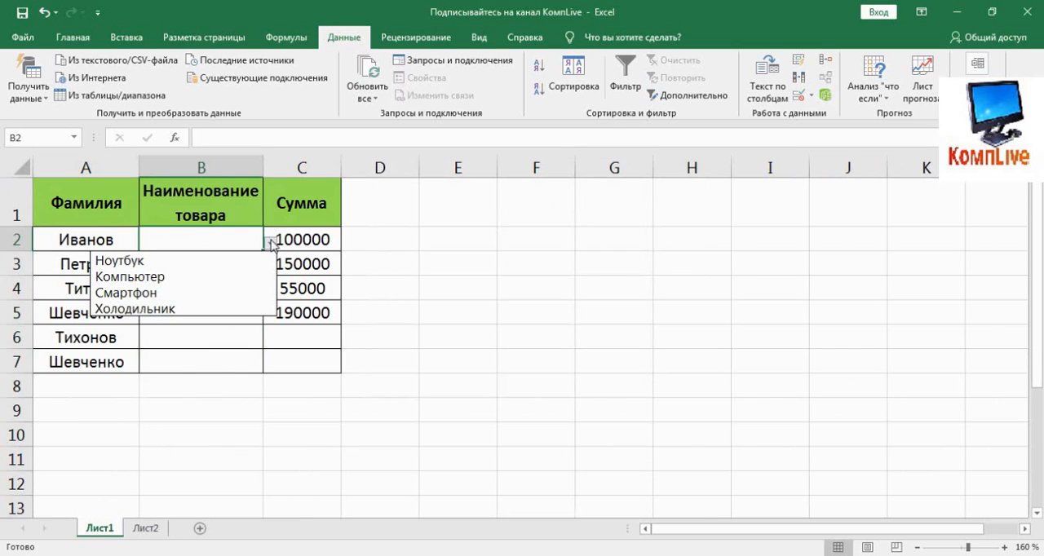
left_click(252, 259)
left_click(254, 263)
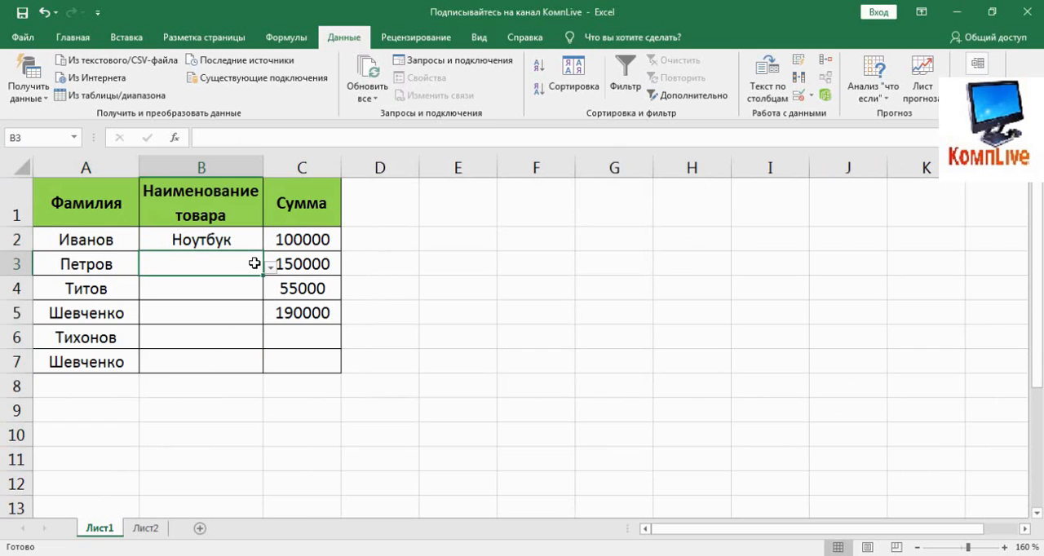
left_click(270, 271)
left_click(247, 299)
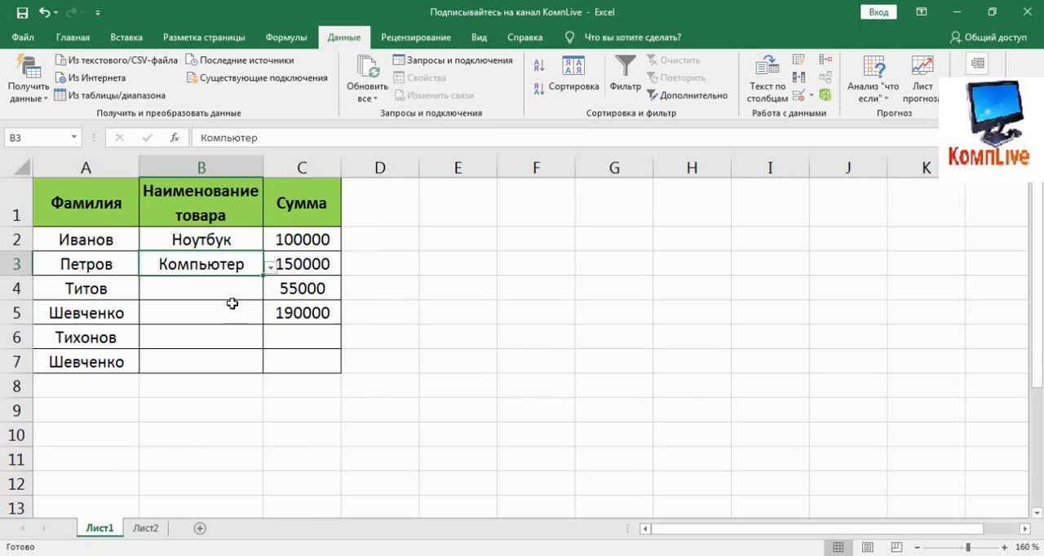
left_click(238, 288)
left_click(270, 292)
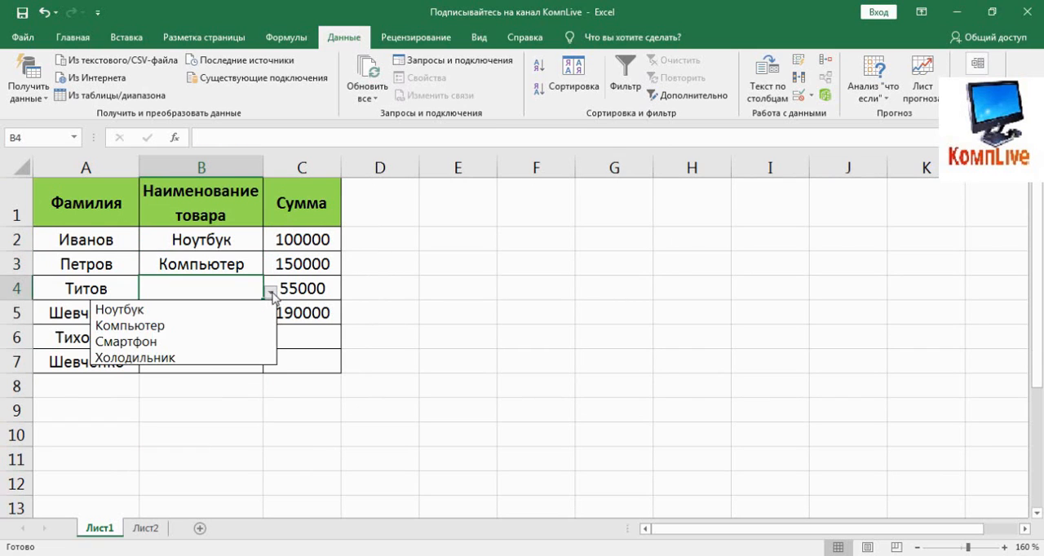
left_click(236, 343)
left_click(229, 316)
left_click(270, 317)
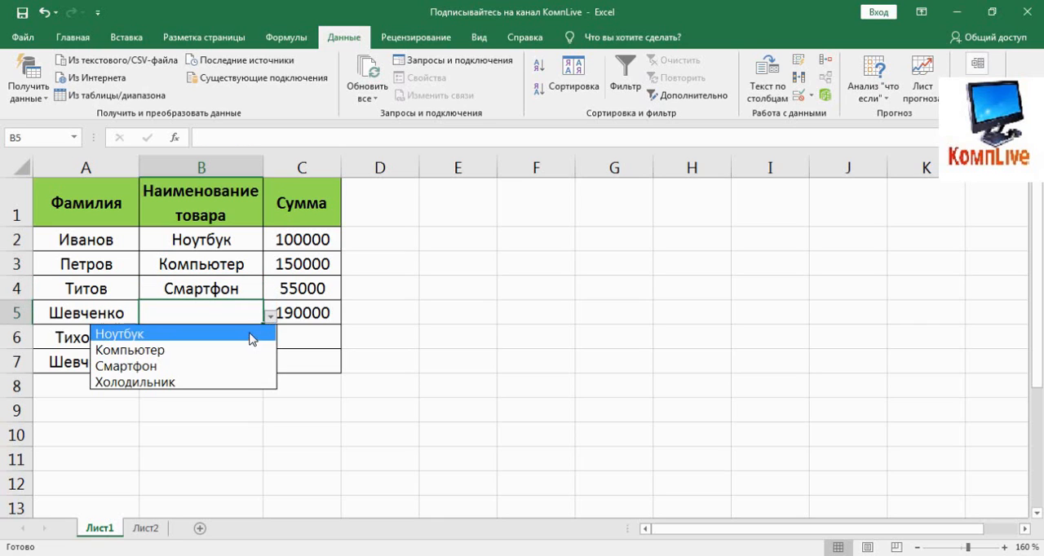
left_click(237, 382)
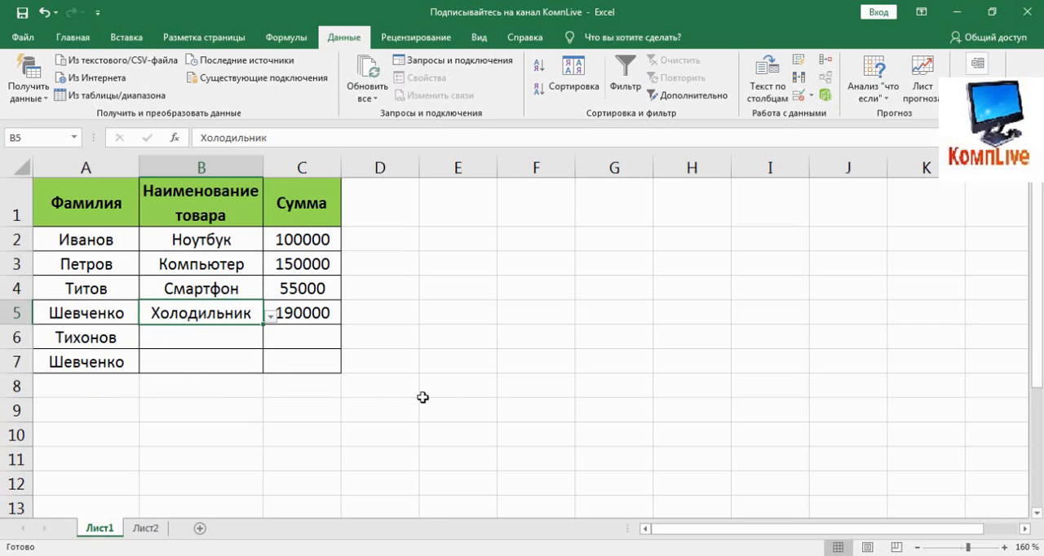
- Change the product in B2 to Смартфон and in B5 to Ноутбук using their drop-down lists
left_click(224, 243)
left_click(270, 243)
left_click(234, 294)
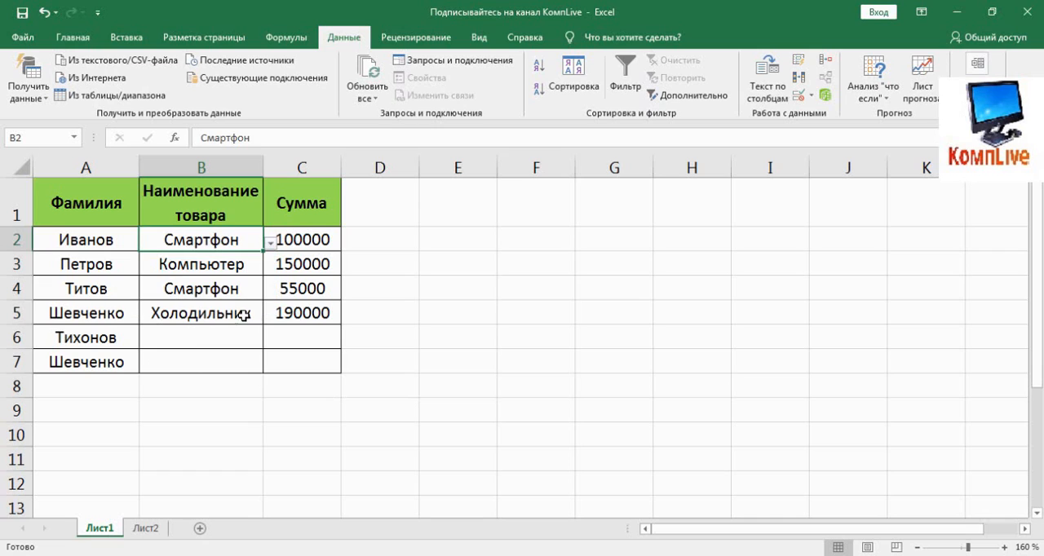
left_click(236, 313)
left_click(271, 318)
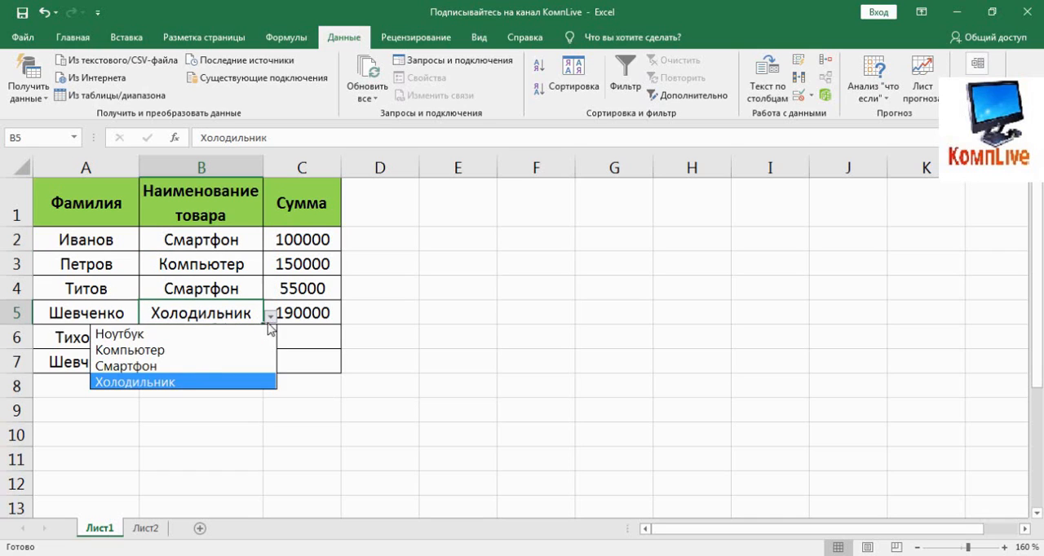
left_click(270, 337)
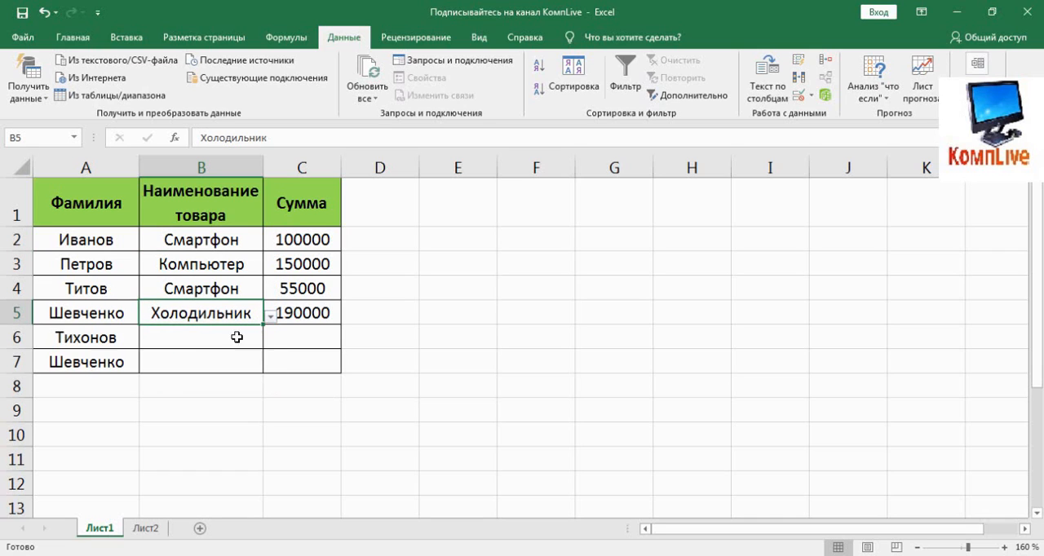
- Change A4 and A2 to the fourth surname and A6 to the second surname using their drop-down lists
left_click(90, 286)
left_click(146, 294)
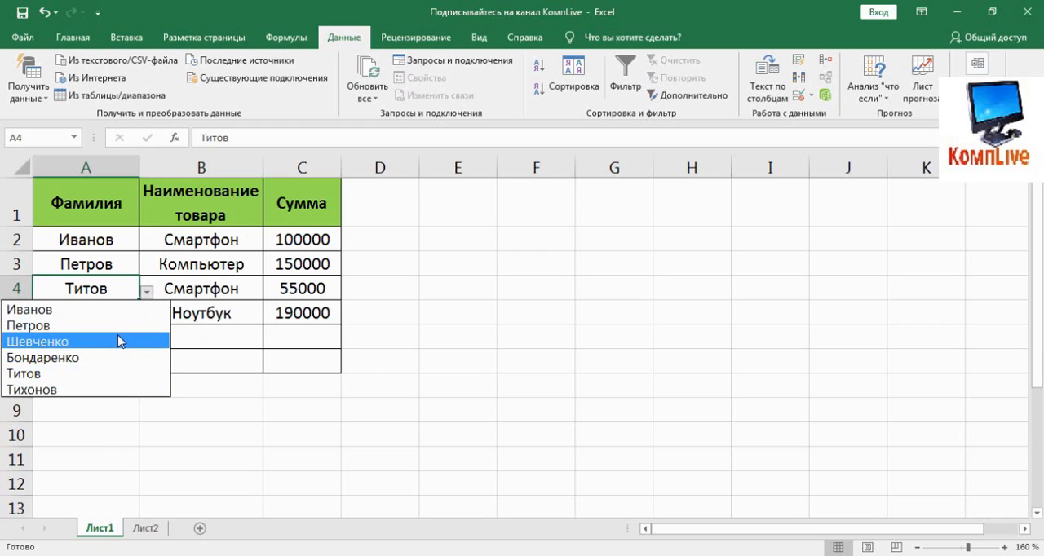
left_click(119, 357)
left_click(233, 343)
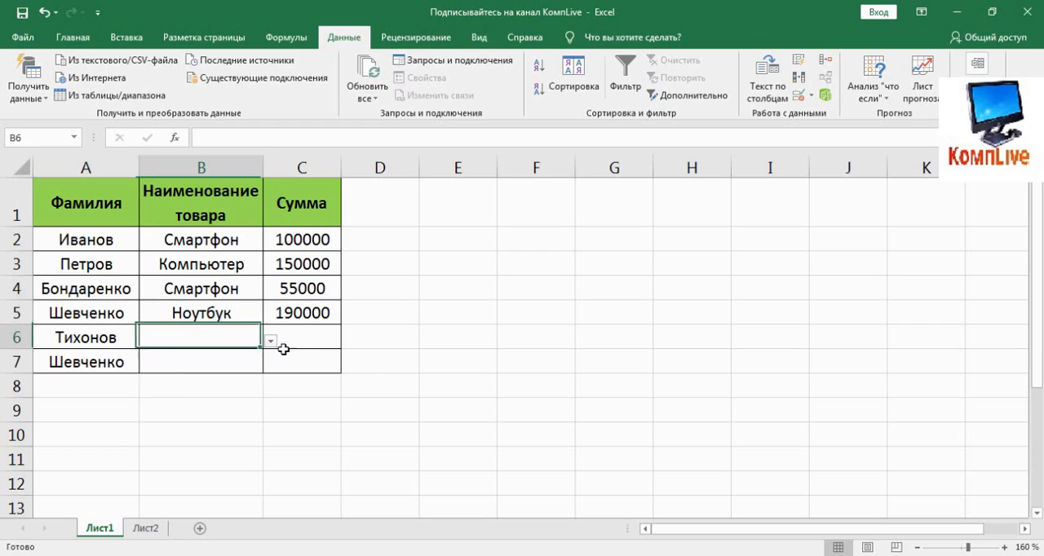
left_click(92, 242)
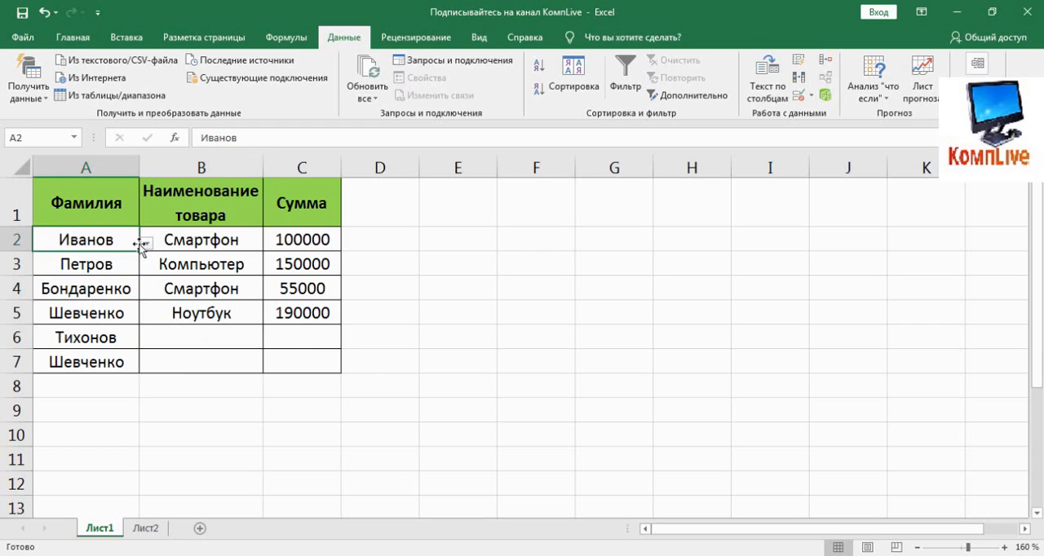
key("Delete")
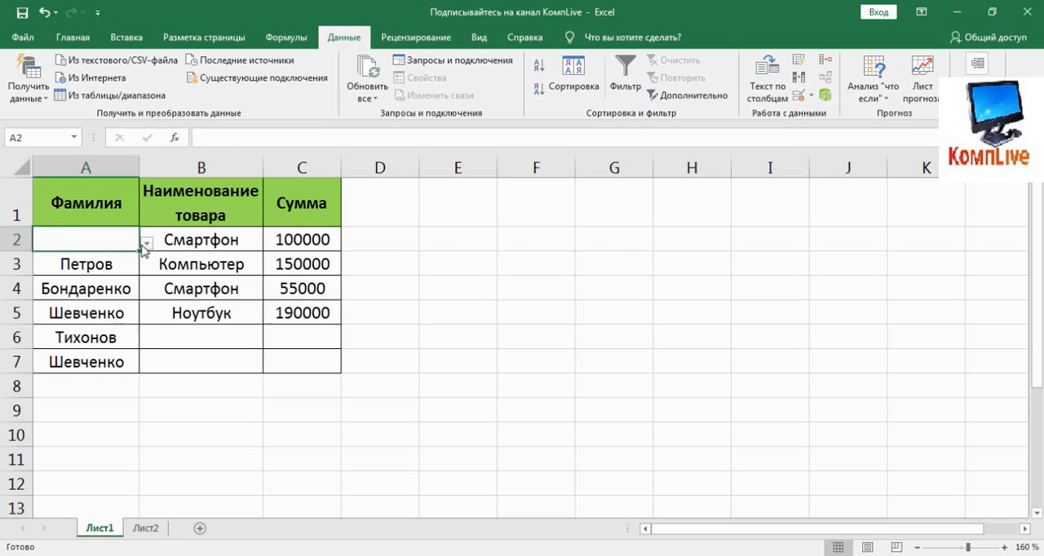
left_click(144, 244)
left_click(86, 308)
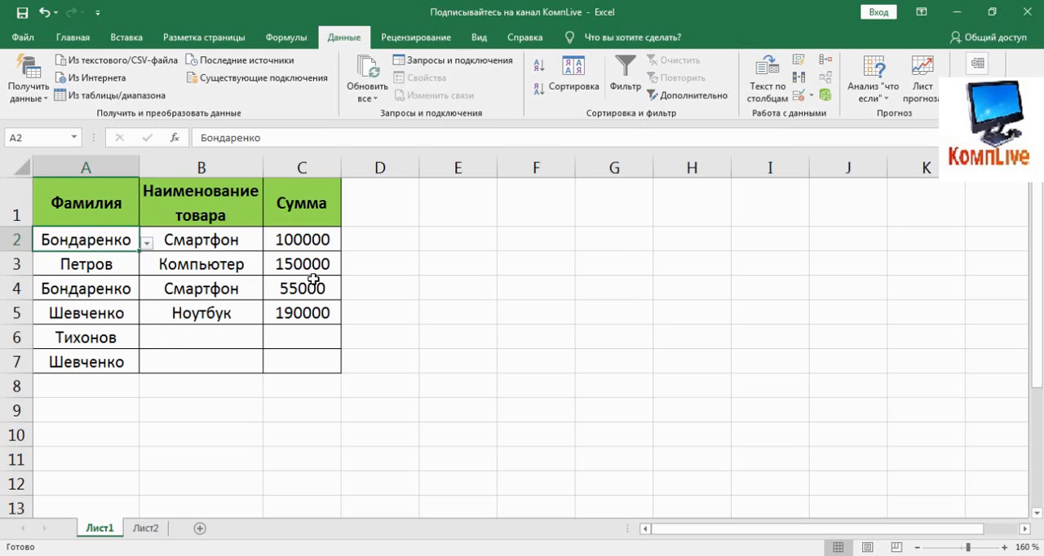
left_click(113, 340)
left_click(148, 343)
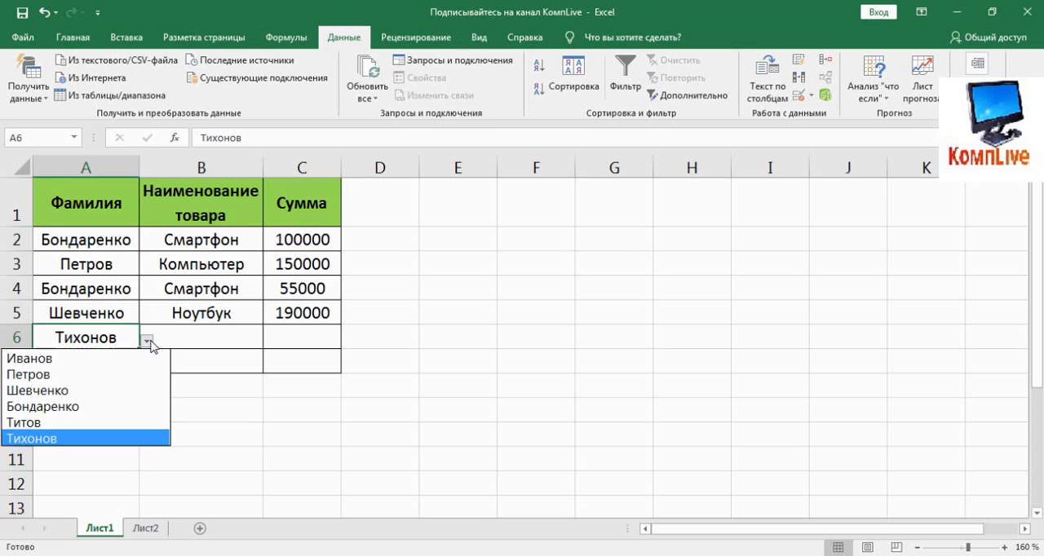
left_click(104, 375)
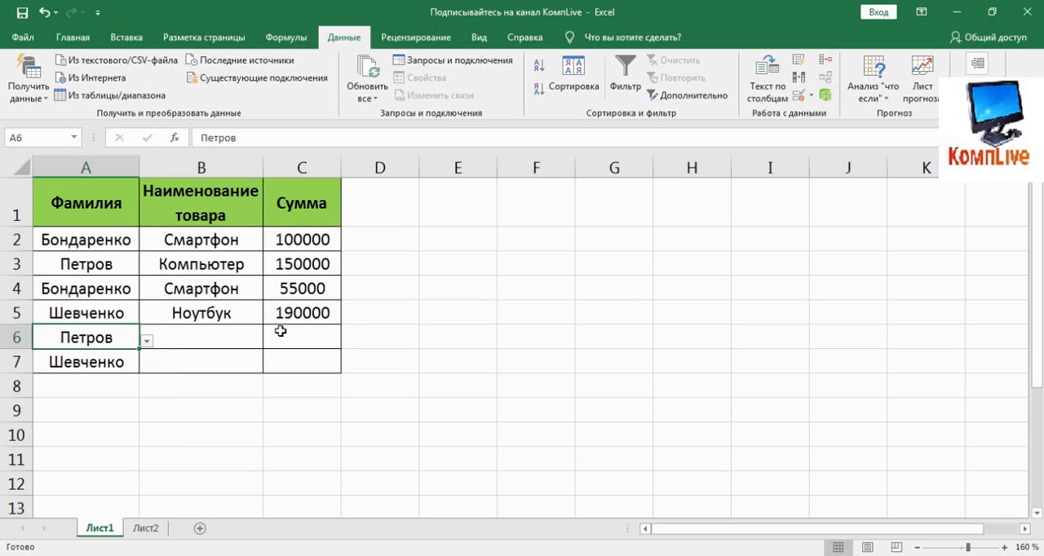
- Set the products in B4 and B6 to Компьютер from their drop-down lists
left_click(201, 292)
left_click(271, 295)
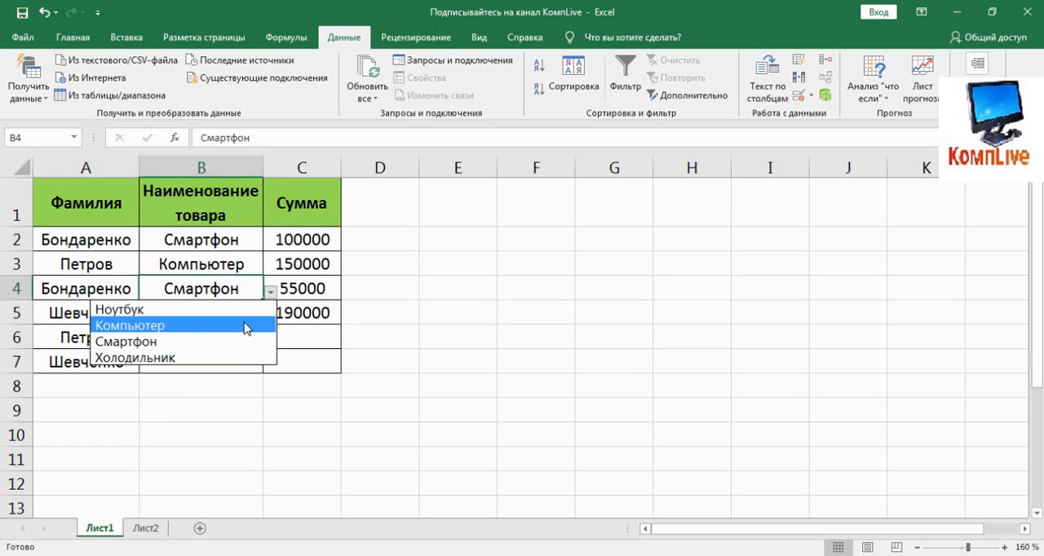
left_click(309, 327)
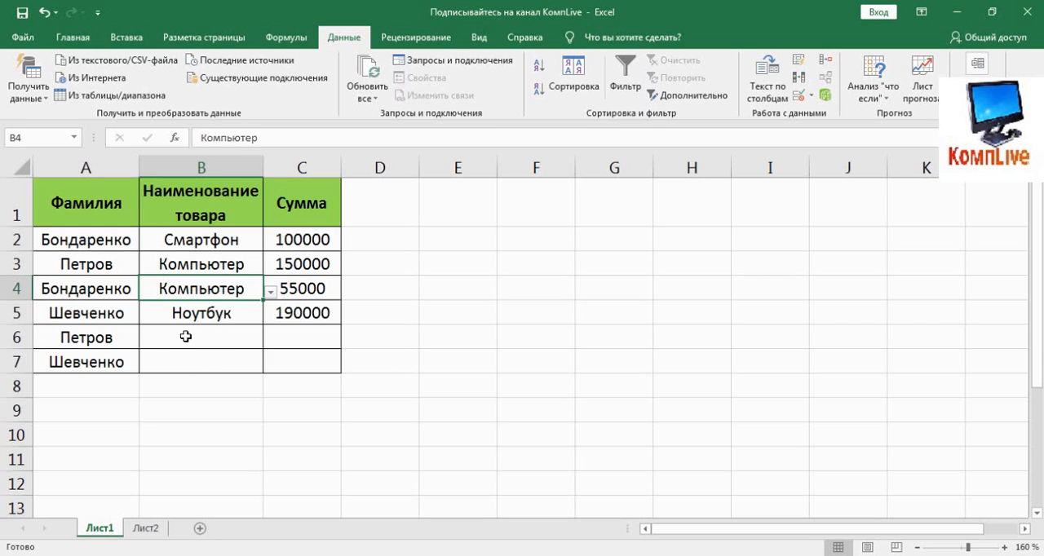
left_click(245, 339)
left_click(272, 346)
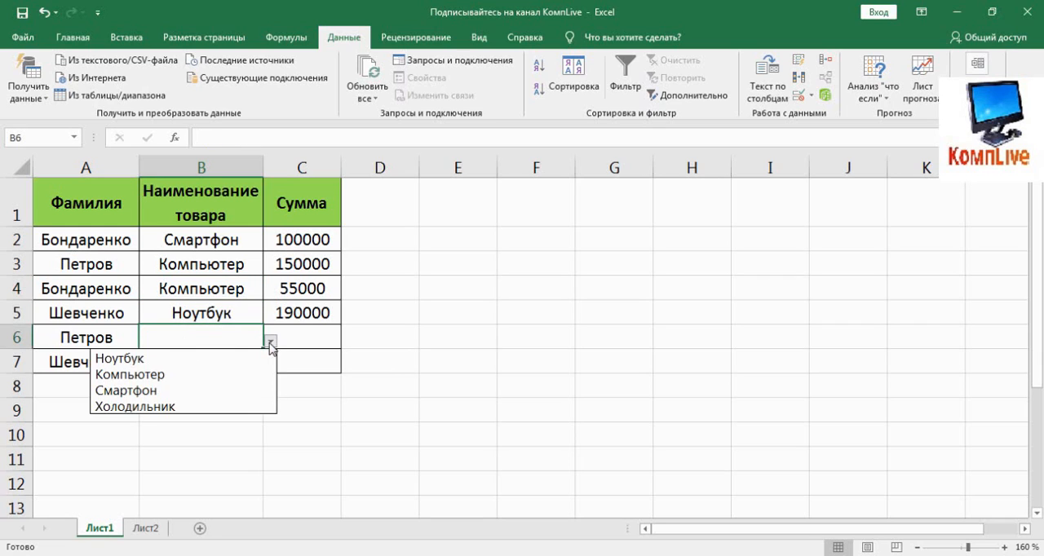
left_click(222, 369)
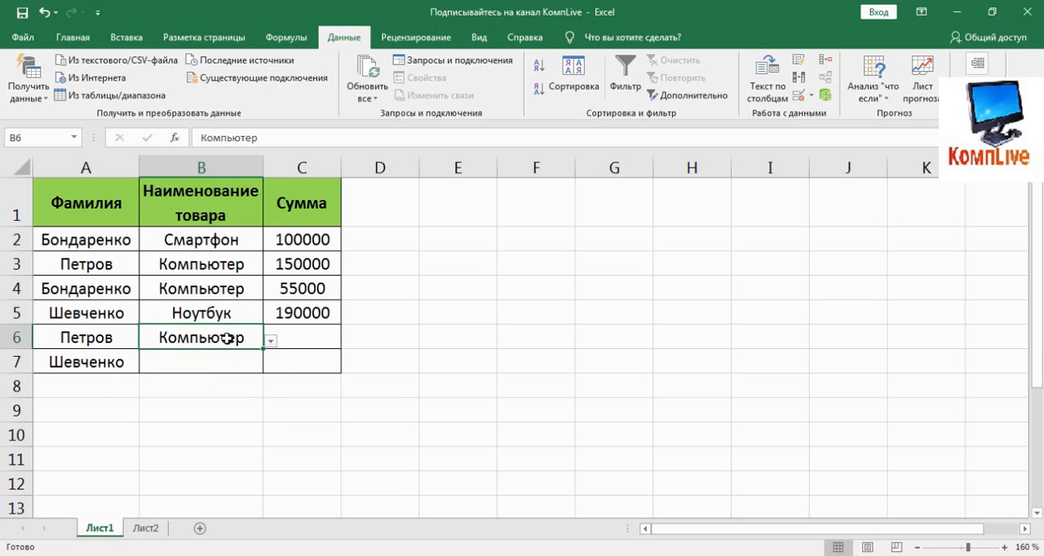
left_click(228, 398)
- Try to enter Клавиатура, a product outside the source list, in B7 and cancel the entry
left_click(193, 361)
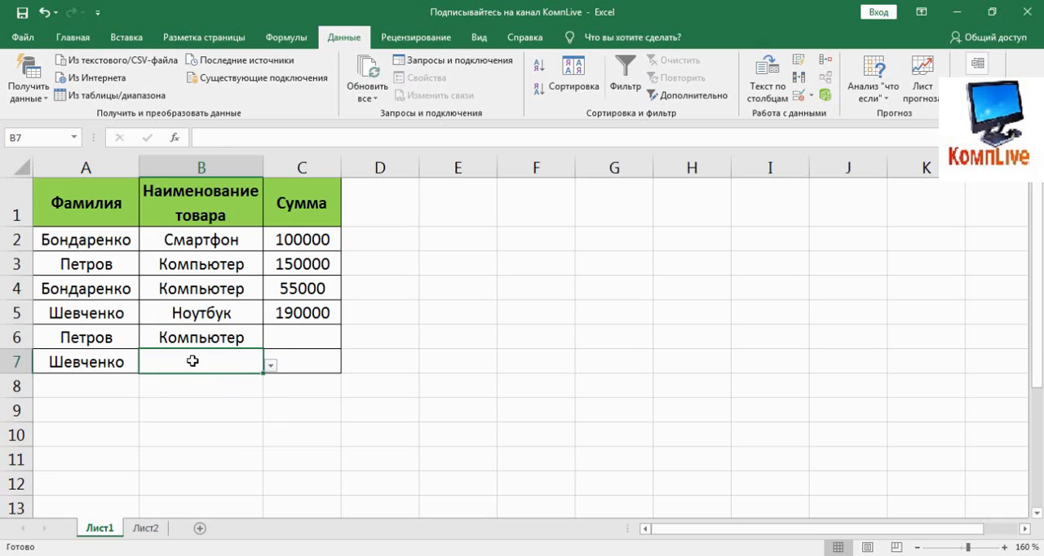
type("Кл")
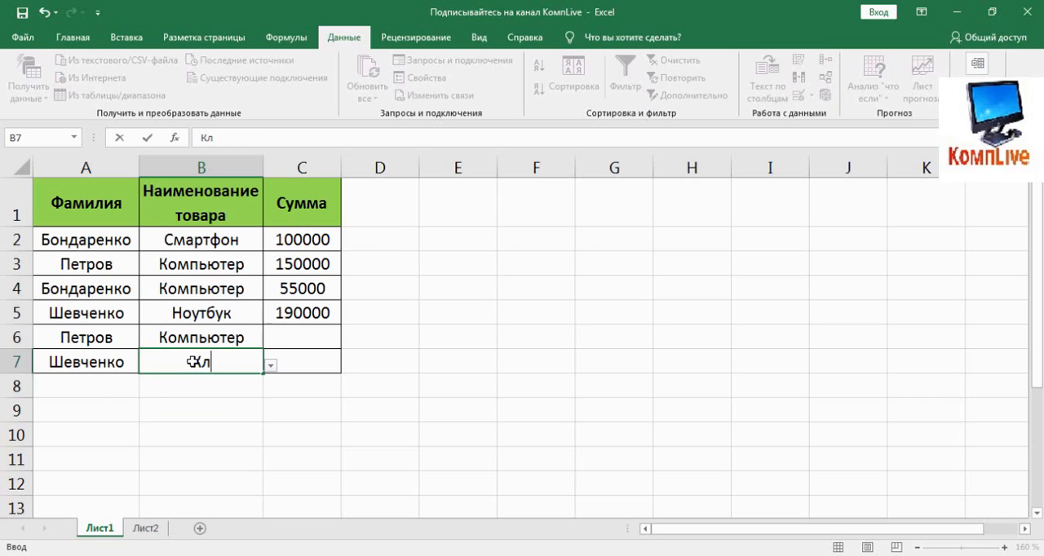
type("авиатура")
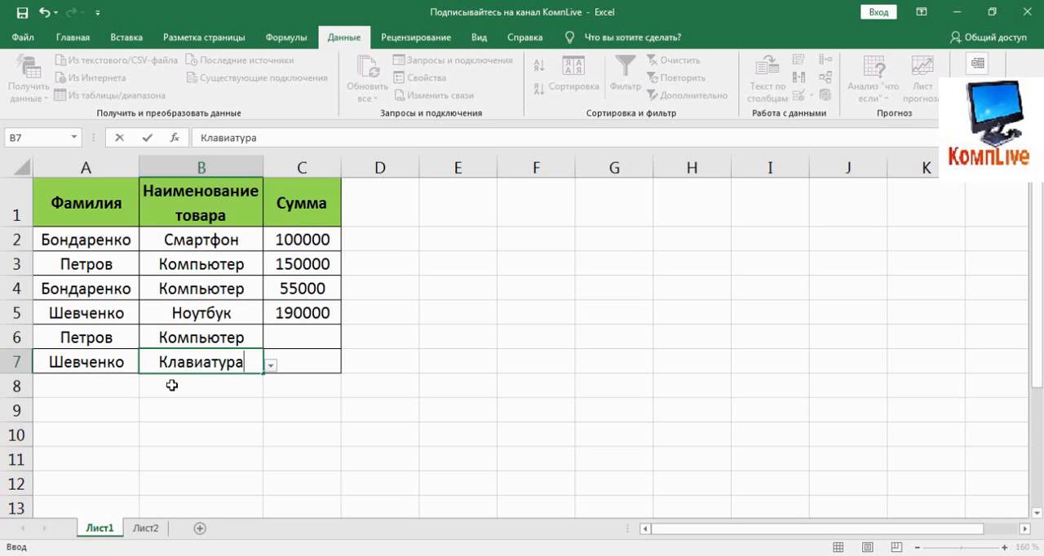
key("Return")
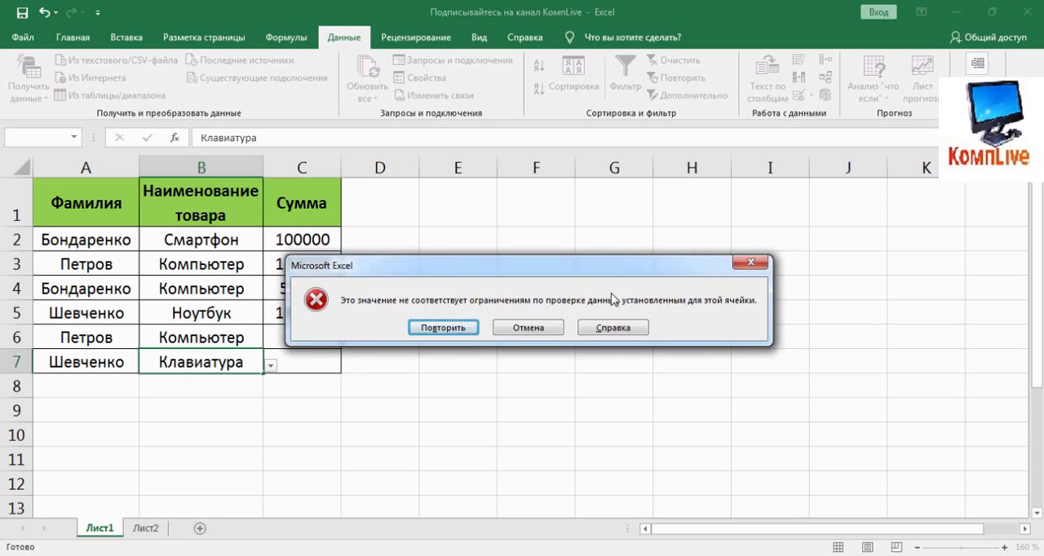
left_click(448, 329)
left_click(239, 408)
left_click(526, 327)
left_click(205, 395)
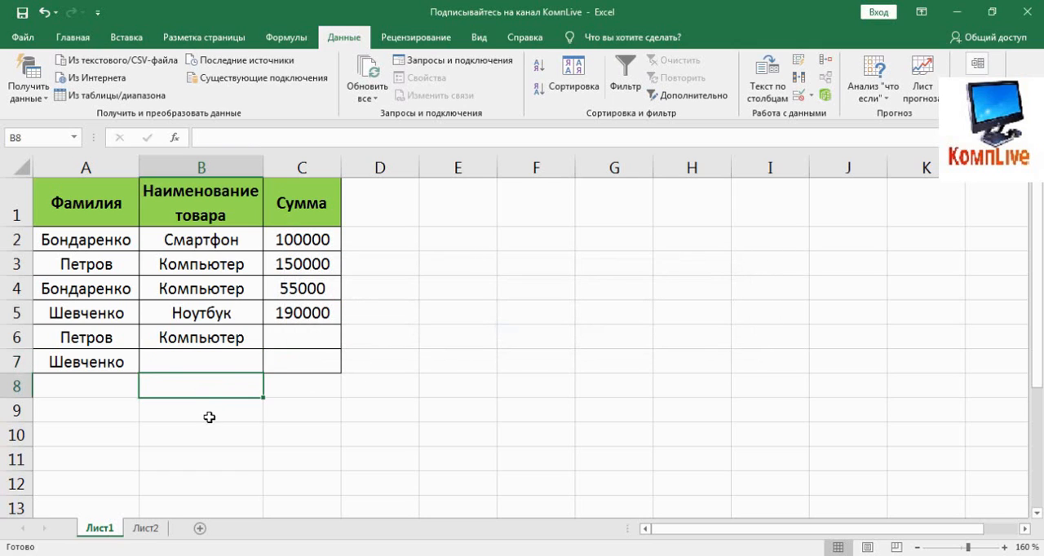
- Add Клавиатура to the product source list in cell B5 of Лист2
left_click(147, 528)
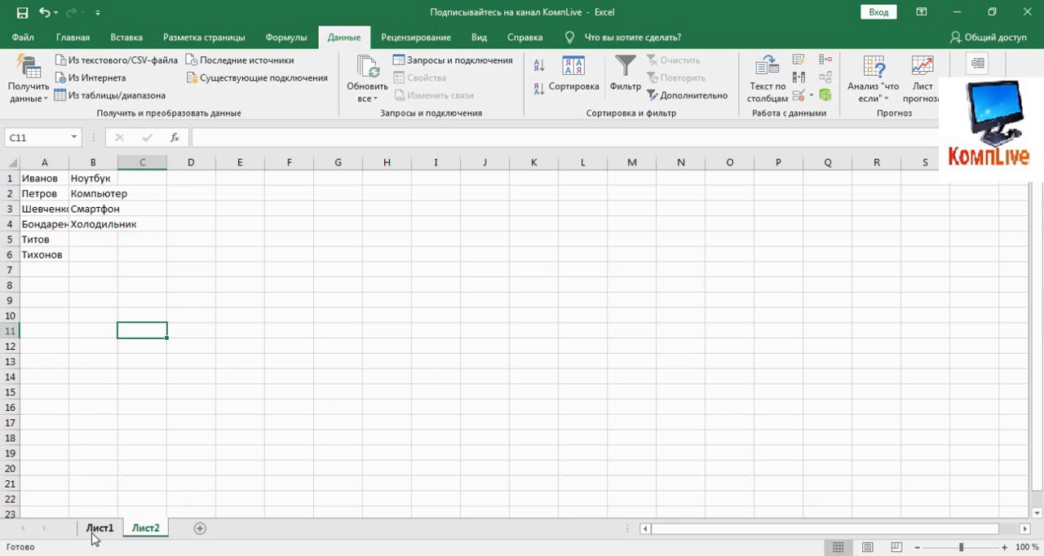
left_click(91, 238)
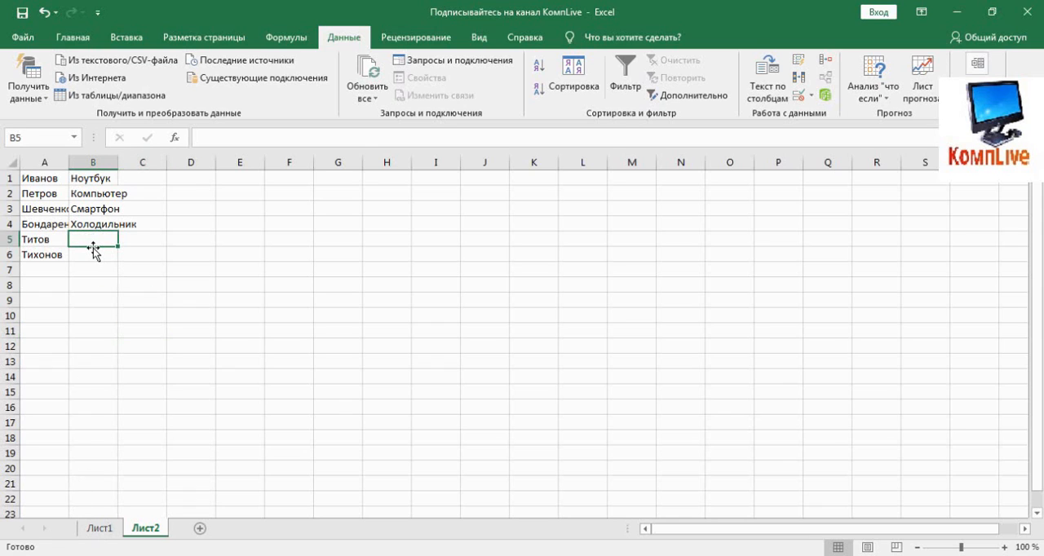
type("Клавиатура")
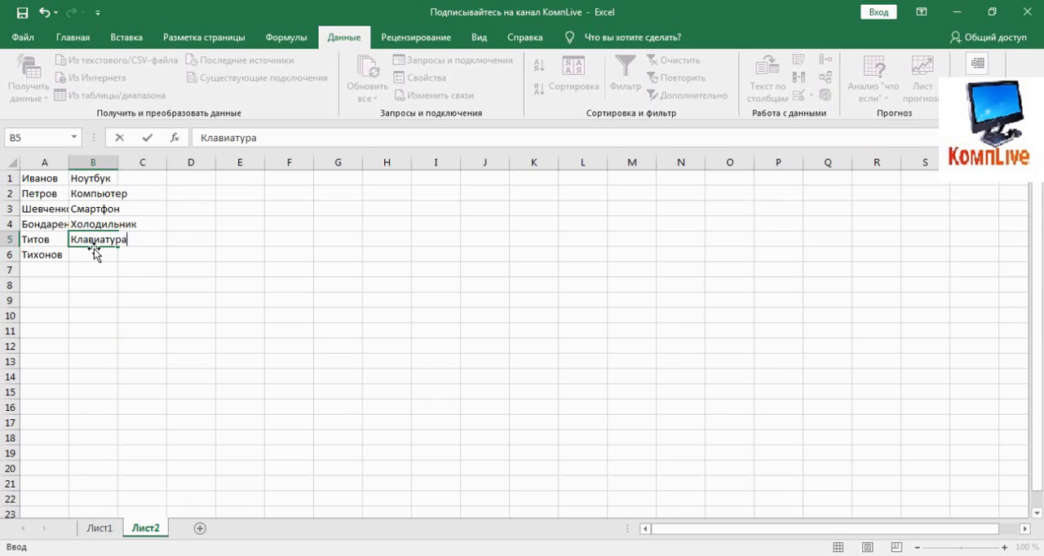
key("Return")
- Copy the text Клавиатура from B5 on Лист2 and paste it into B7 on Лист1
left_click(92, 239)
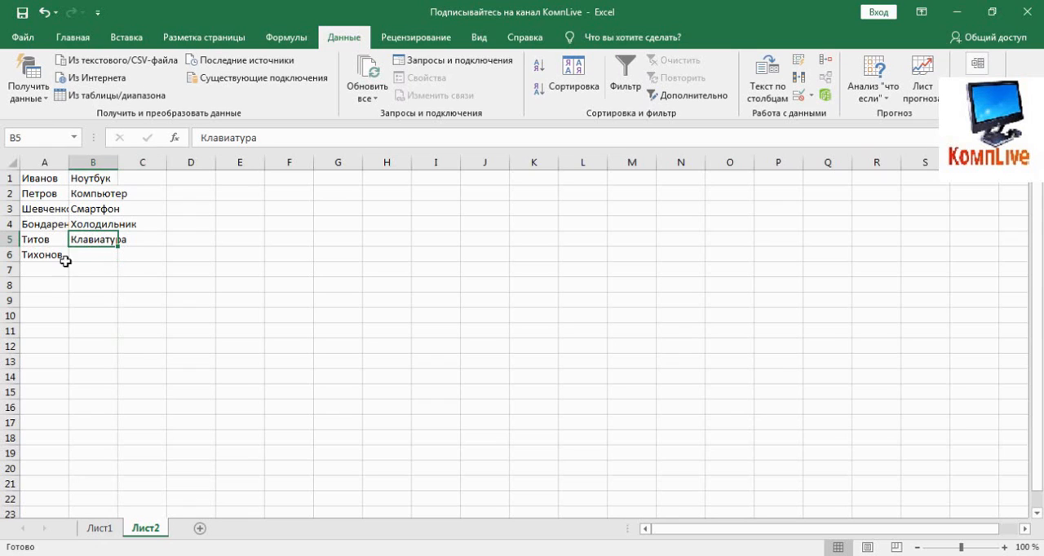
left_click_drag(263, 144, 195, 142)
key("ctrl+c")
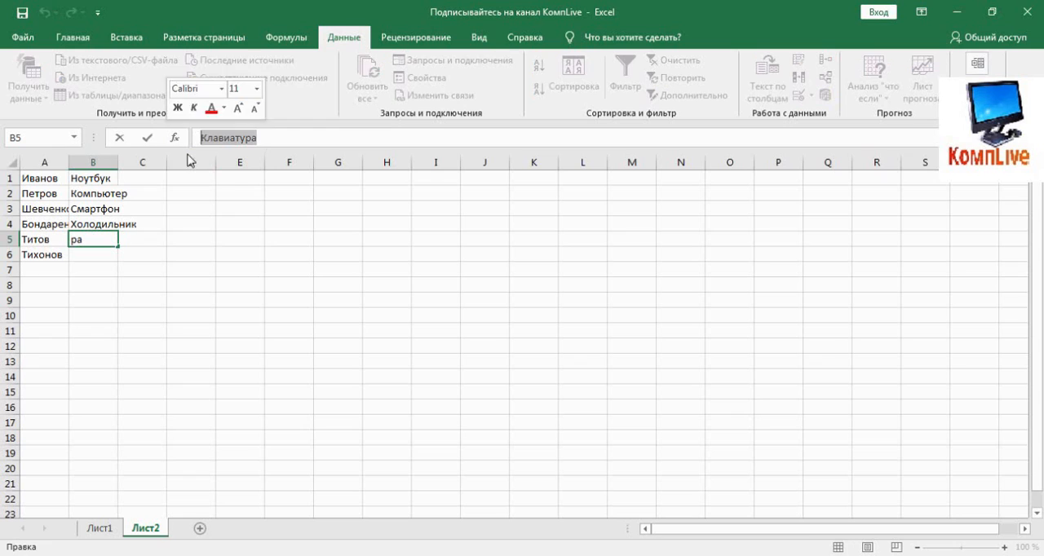
left_click(288, 242)
left_click(99, 529)
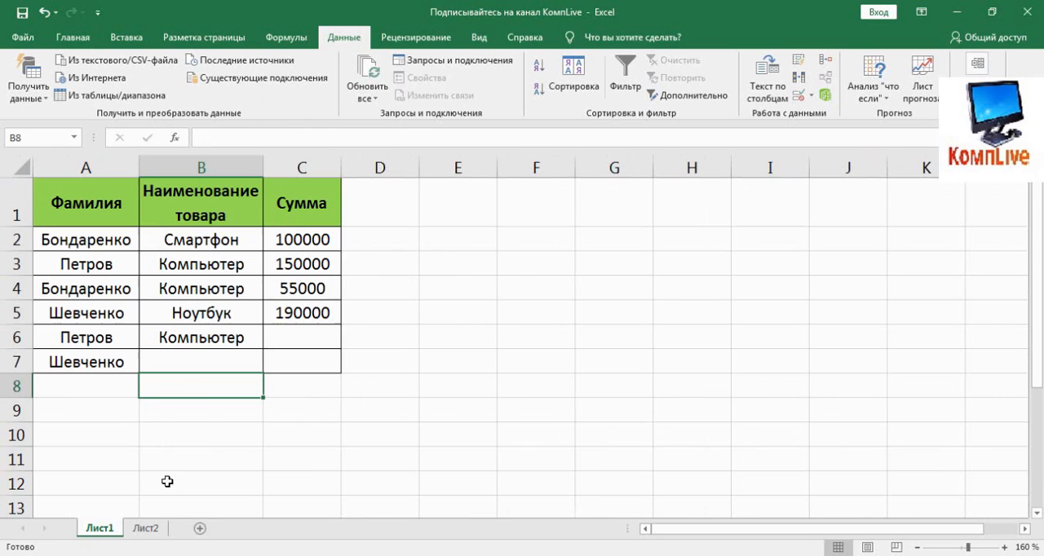
left_click(185, 360)
key("ctrl+v")
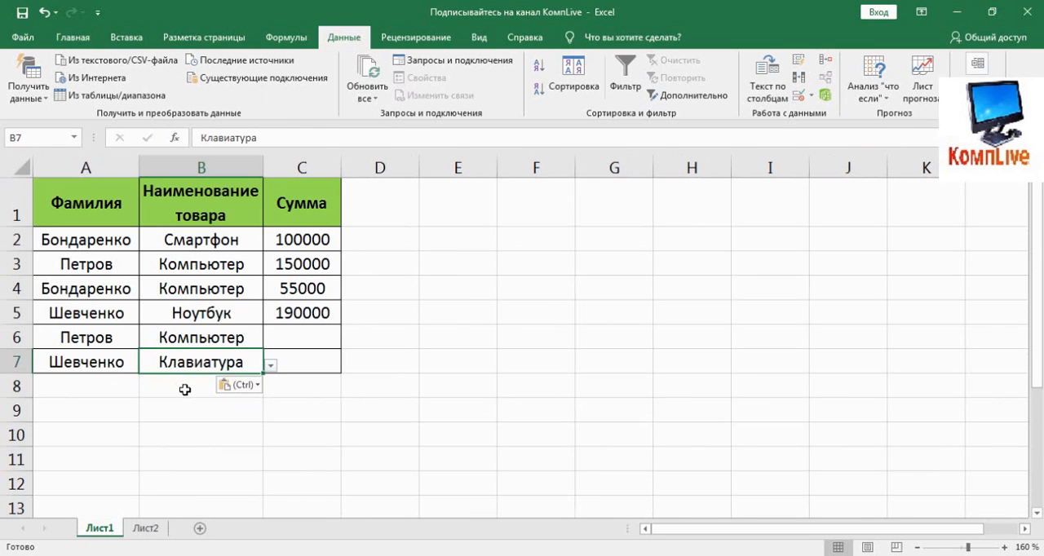
- Check the choices in B7's drop-down list and clear the pasted product from the cell
left_click(186, 389)
left_click(206, 364)
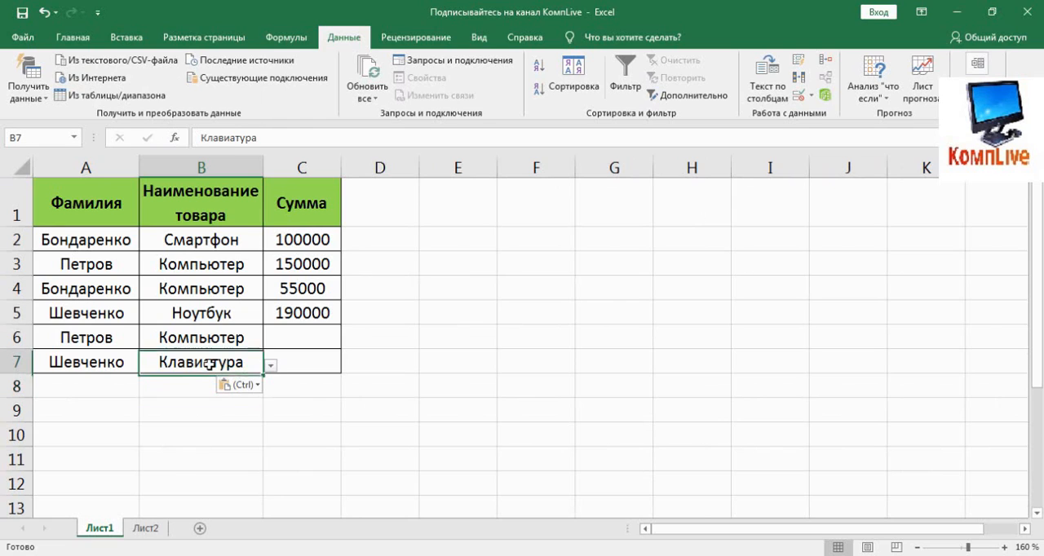
left_click(270, 366)
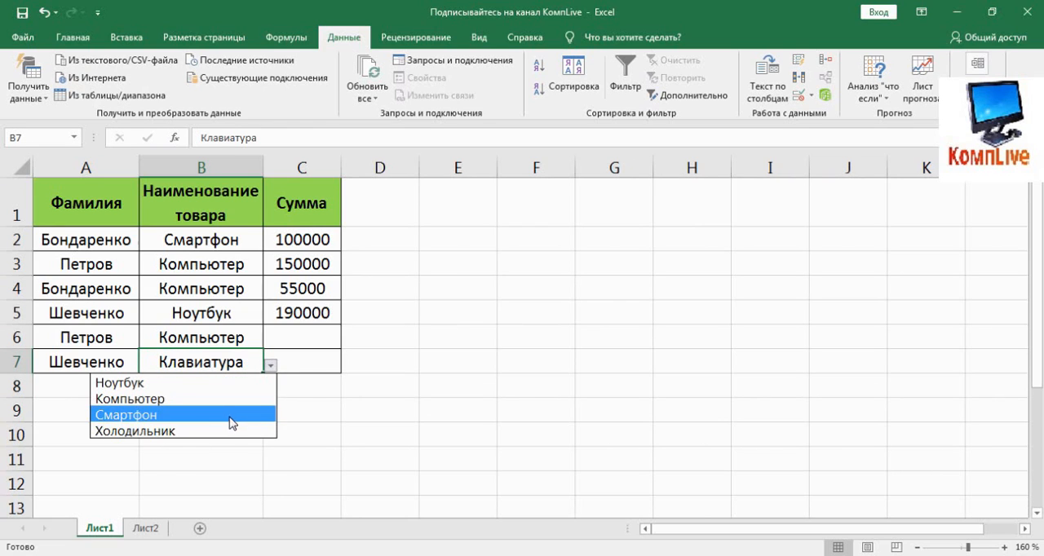
key("Escape")
double_click(210, 360)
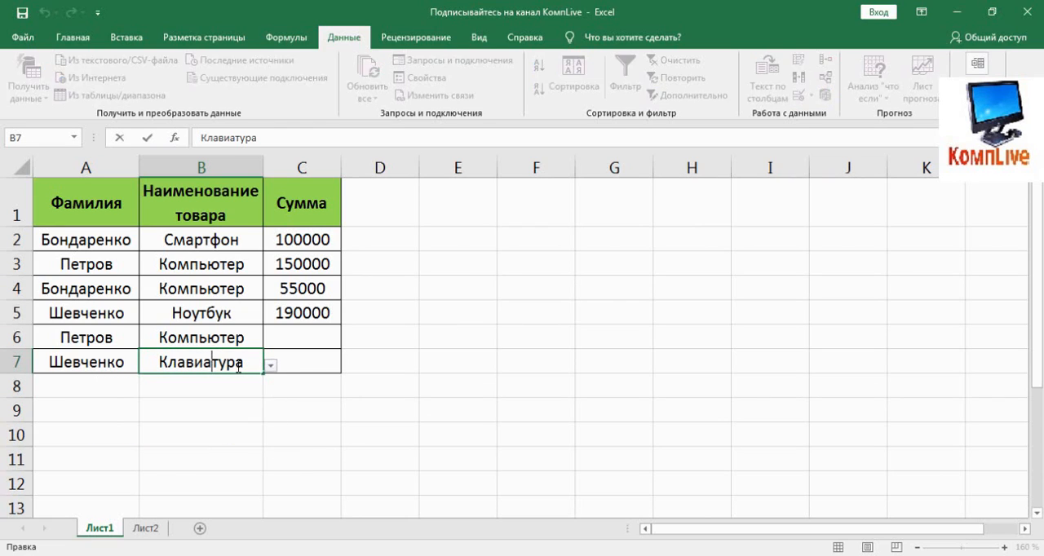
double_click(238, 367)
key("ctrl+c")
key("BackSpace")
key("Return")
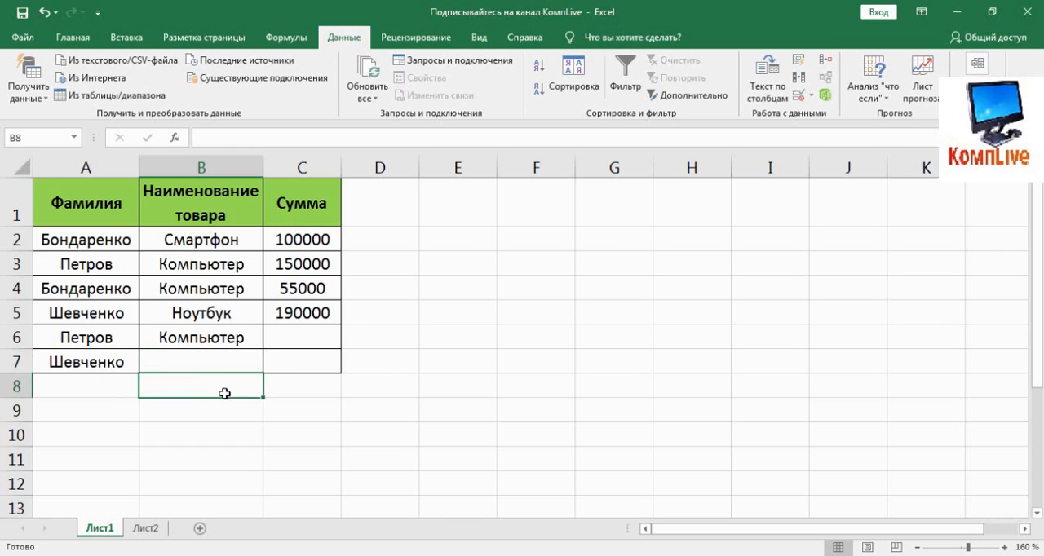
- Paste Клавиатура over the product in B6 and clear the cell
left_click(218, 337)
key("ctrl+v")
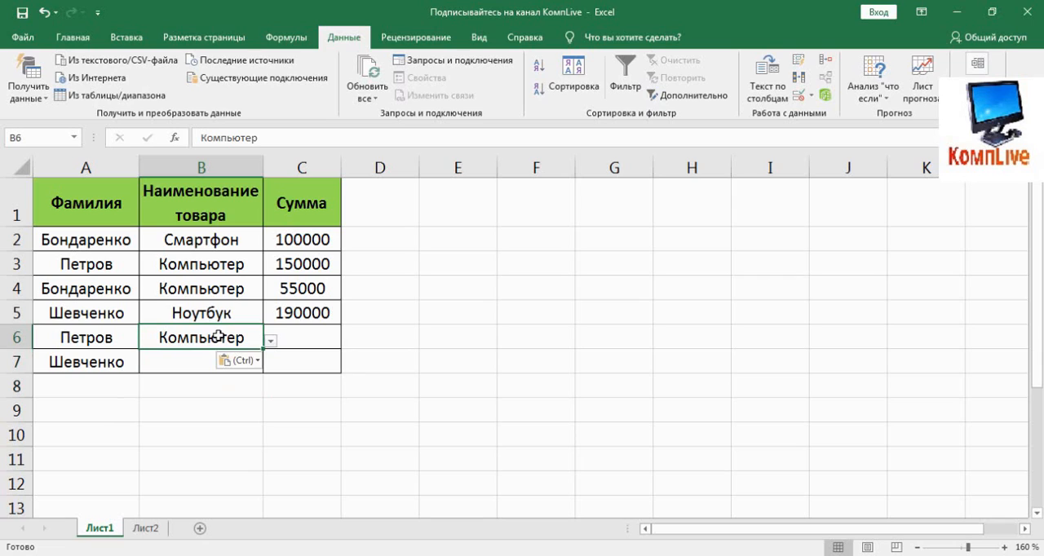
key("Return")
left_click(232, 340)
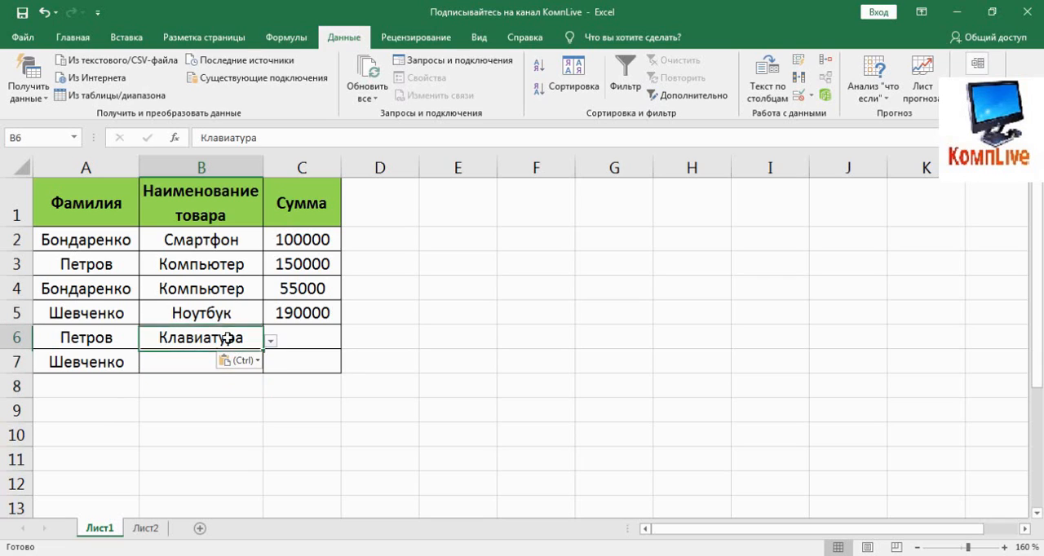
key("Delete")
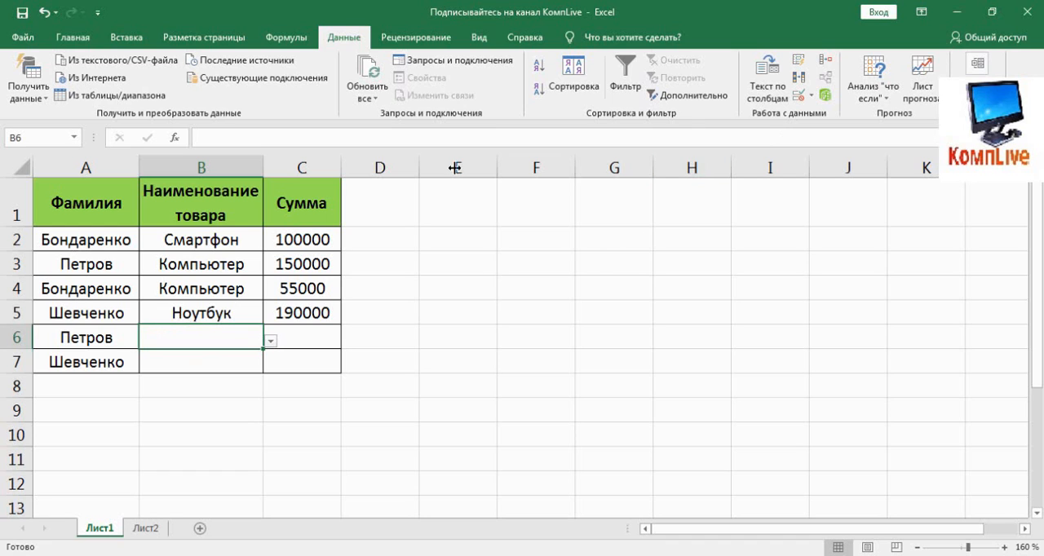
- Extend the drop-down list source for product cells B2:B7 to =Лист2!$B$1:$B$21 in the data validation settings
left_click_drag(217, 240, 217, 359)
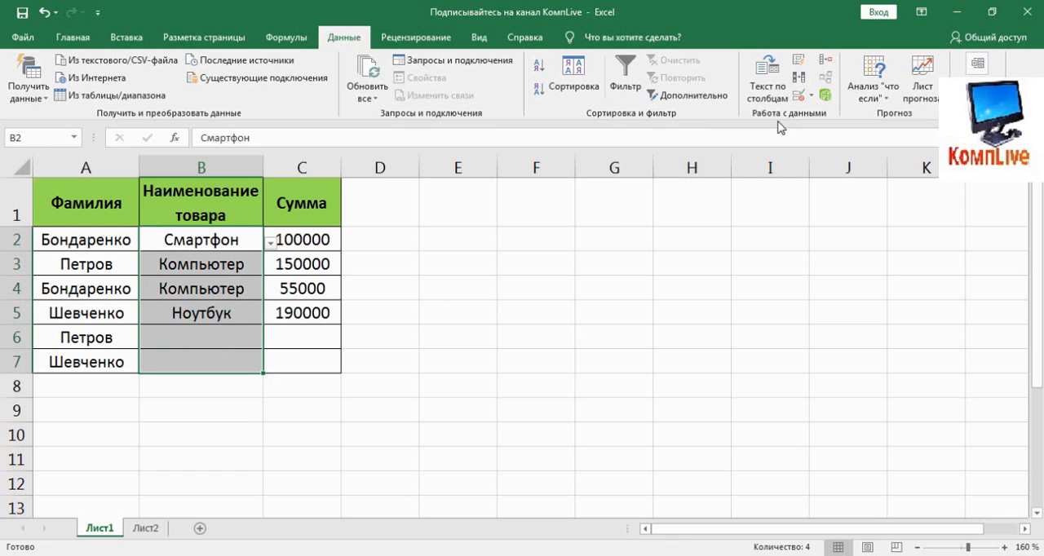
left_click(800, 96)
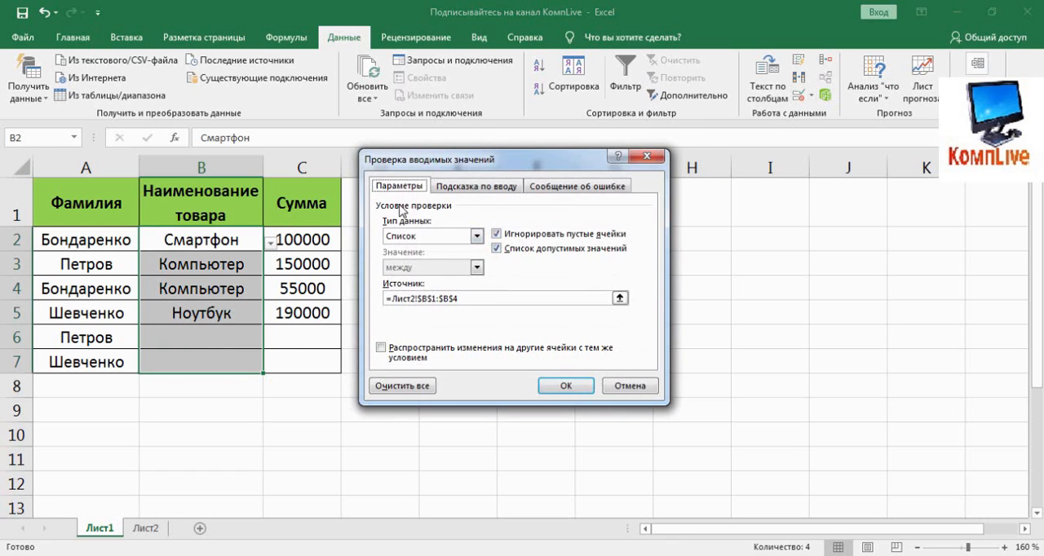
left_click(620, 299)
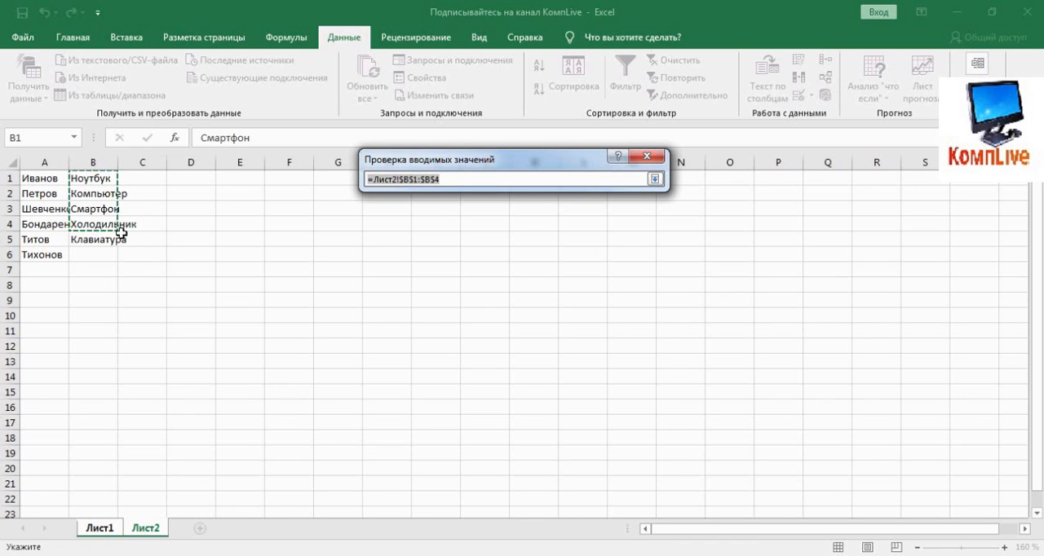
left_click_drag(98, 179, 86, 481)
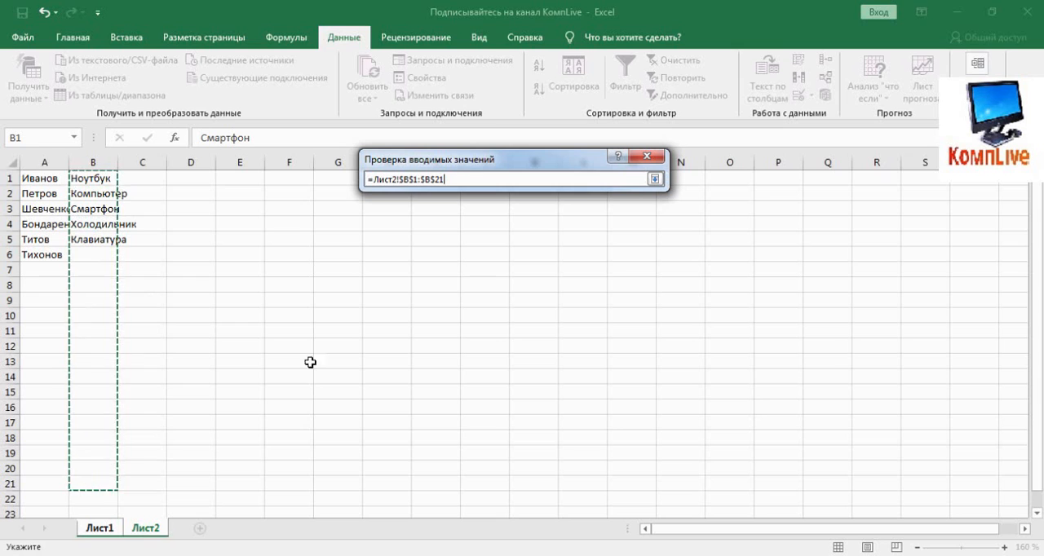
left_click(655, 179)
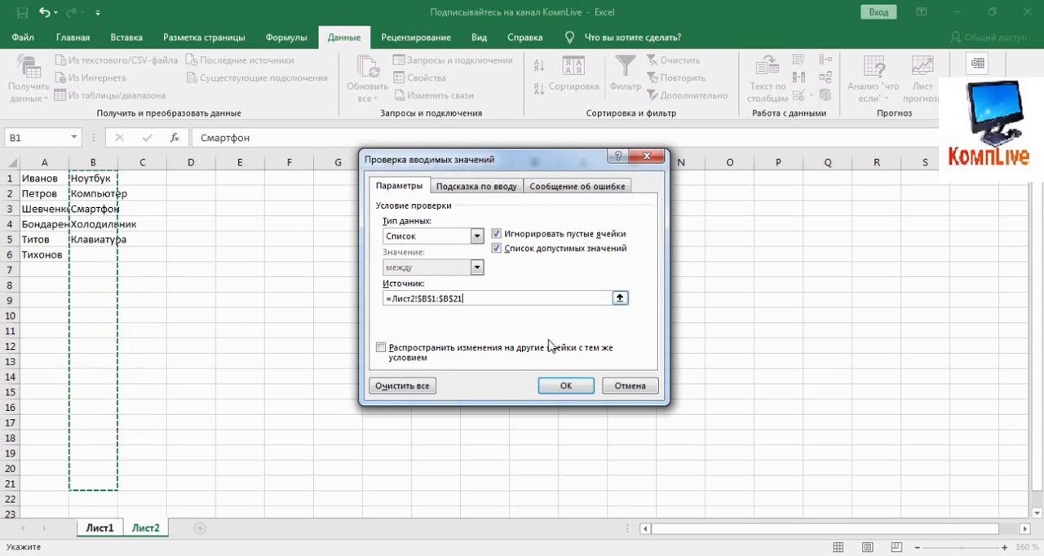
left_click(565, 387)
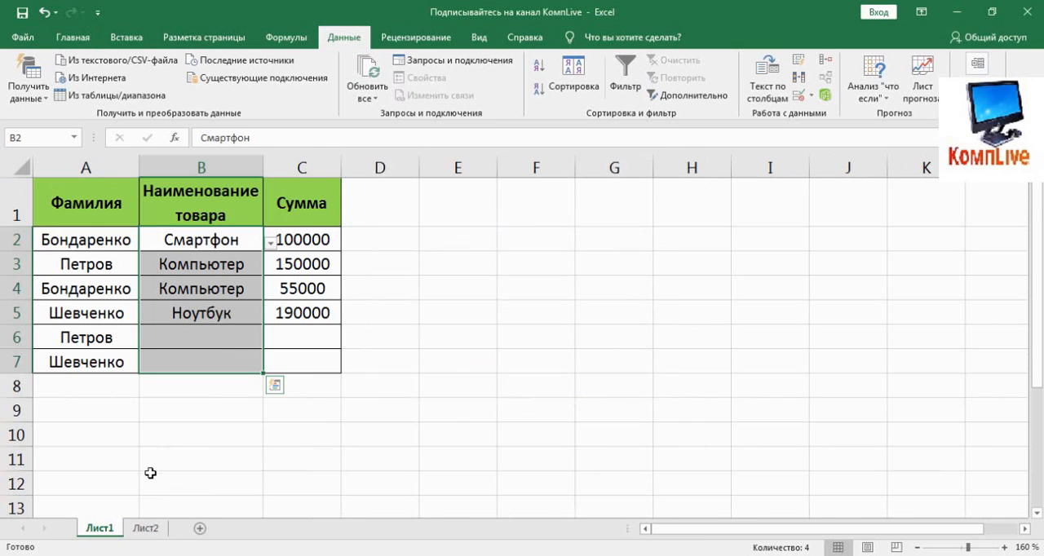
left_click(205, 415)
left_click(204, 334)
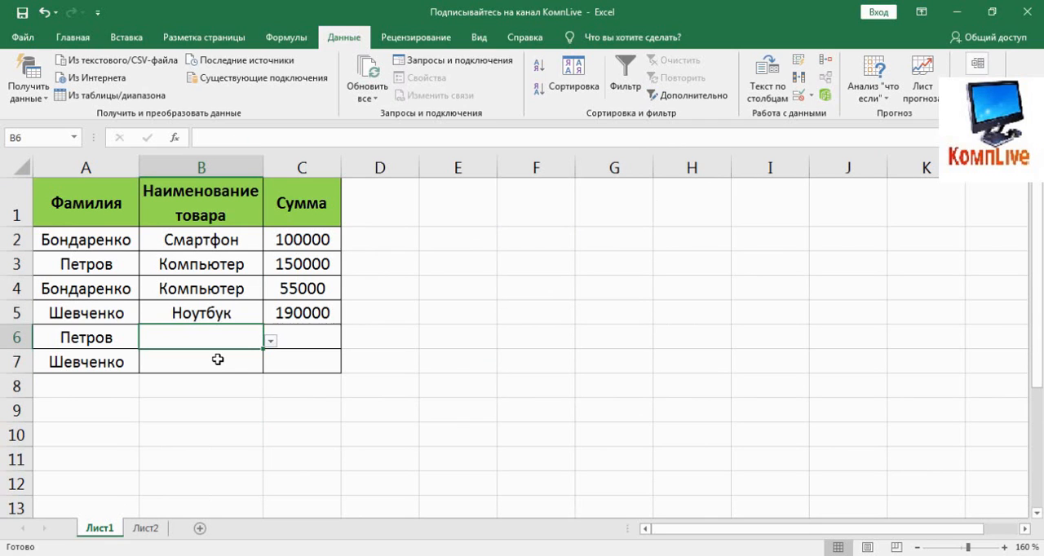
- On Лист2, enter the new products Мышь in B12 and Процессор in B15
left_click(145, 528)
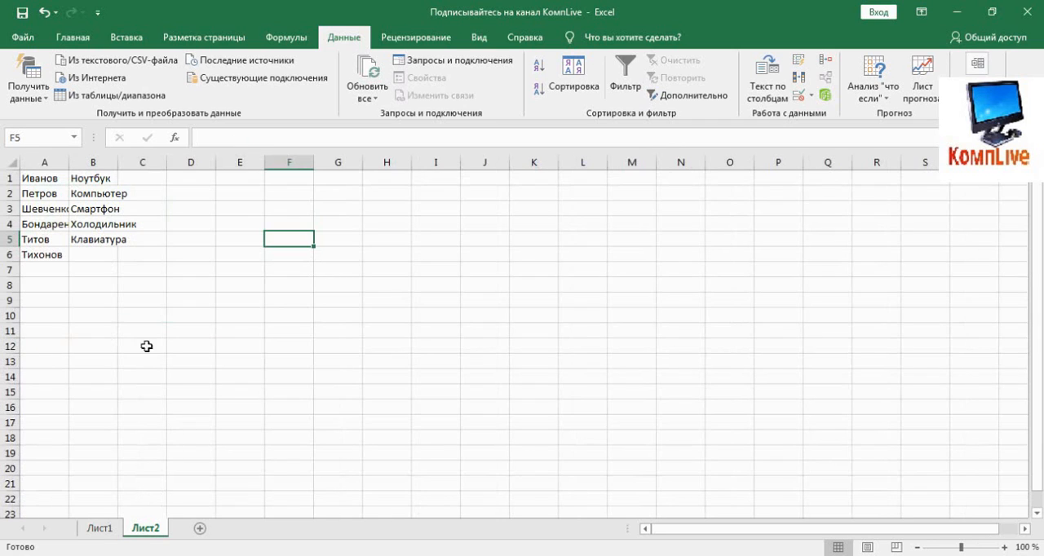
left_click(99, 347)
type("М")
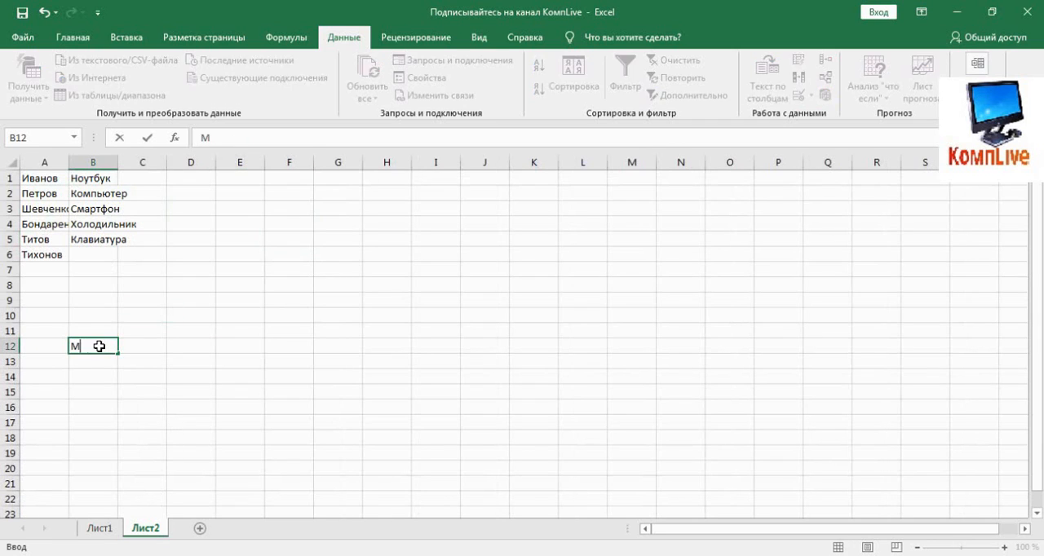
type("ышь")
left_click(136, 373)
left_click(90, 387)
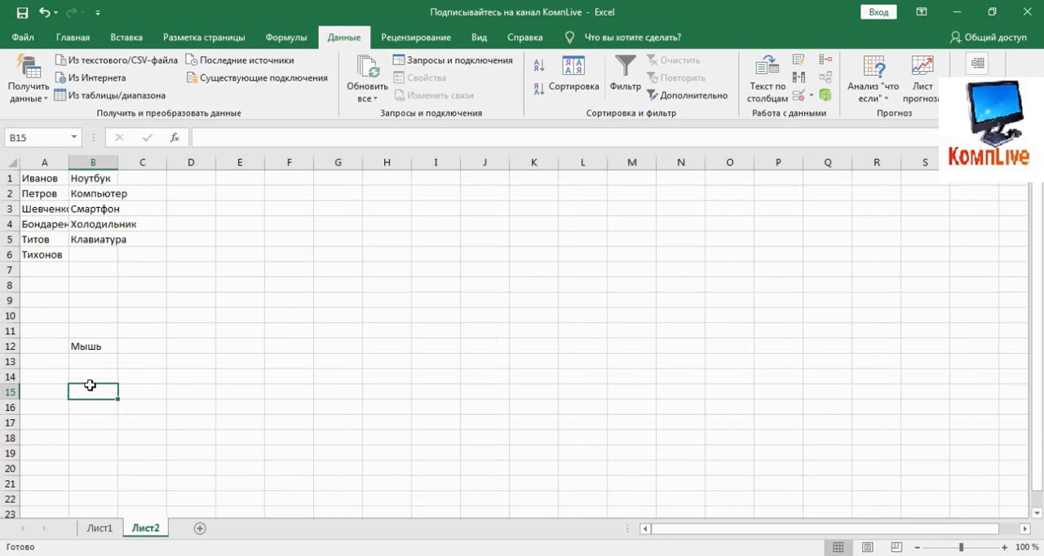
type("Процесс")
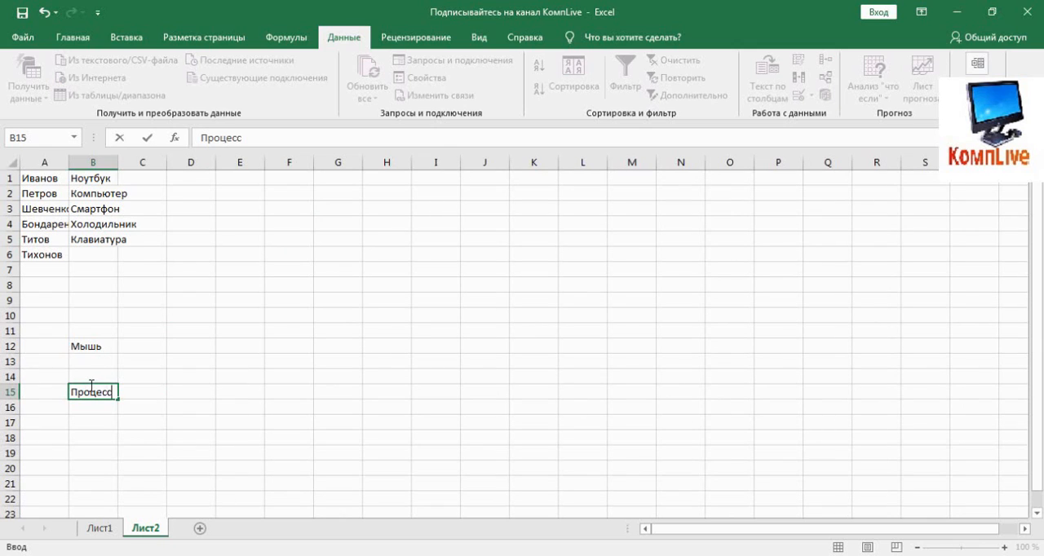
type("ор")
left_click(101, 423)
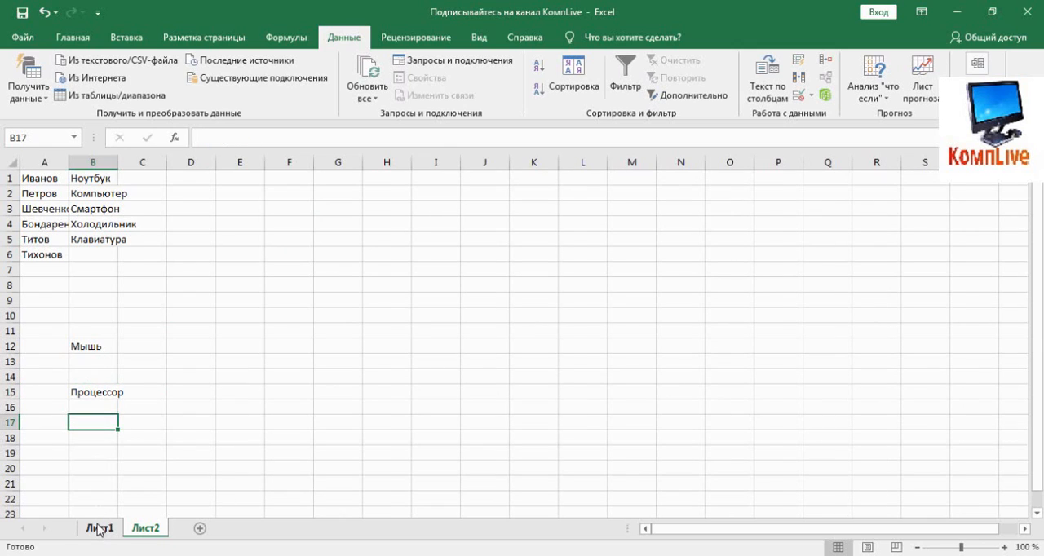
- On Лист1, set B6 to Мышь and B7 to Процессор from their drop-down lists
left_click(99, 528)
left_click(270, 340)
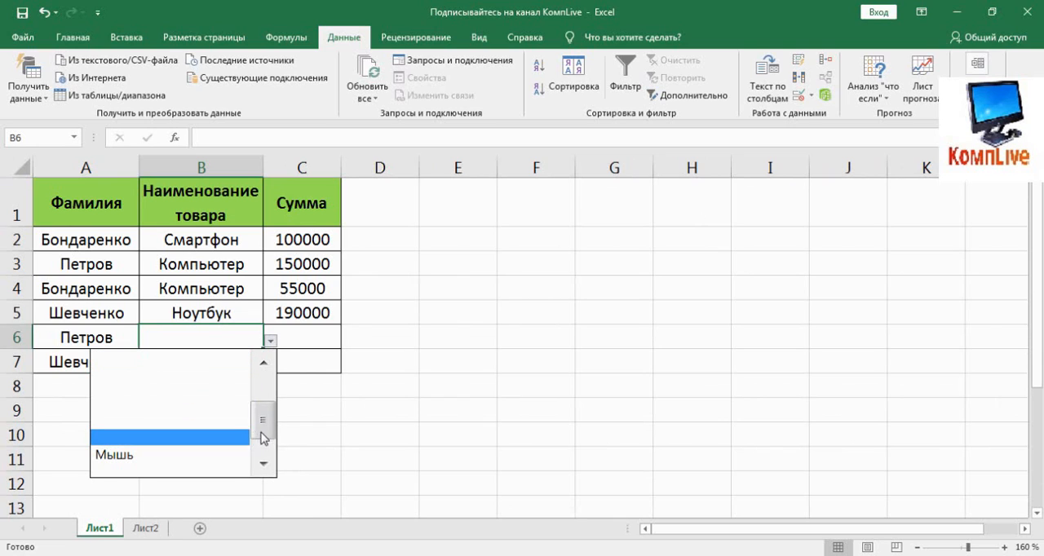
mouse_move(264, 426)
left_mouse_down()
mouse_move(263, 408)
mouse_move(270, 460)
mouse_move(268, 396)
mouse_move(267, 441)
left_mouse_up()
left_click(159, 461)
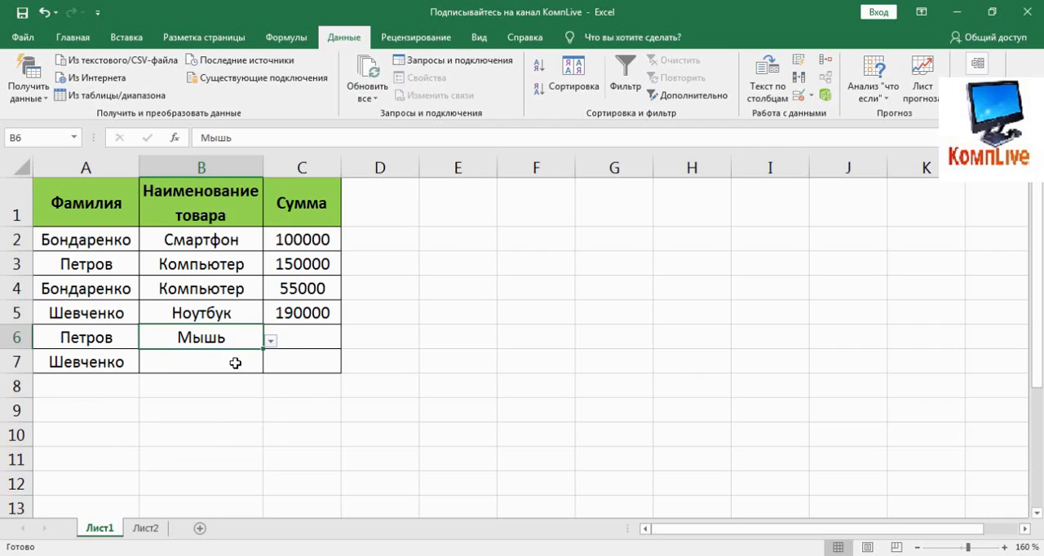
left_click(259, 363)
left_click(270, 366)
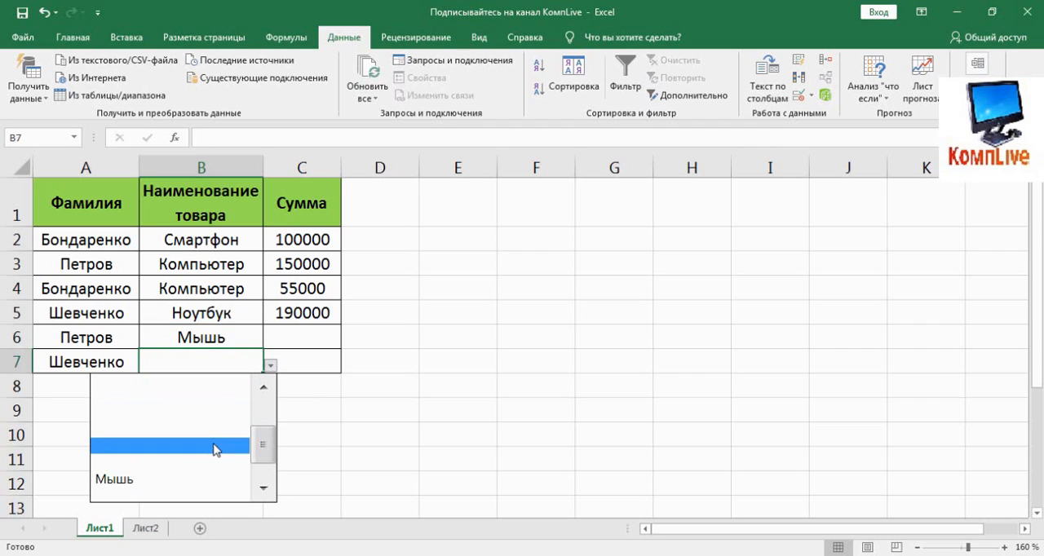
left_click_drag(261, 458, 233, 474)
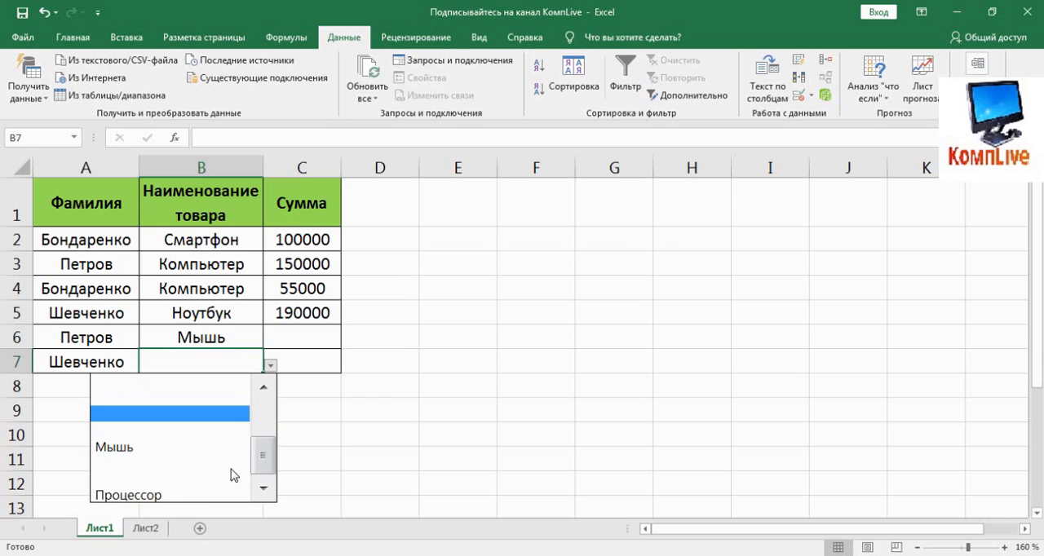
left_click(196, 495)
left_click(325, 408)
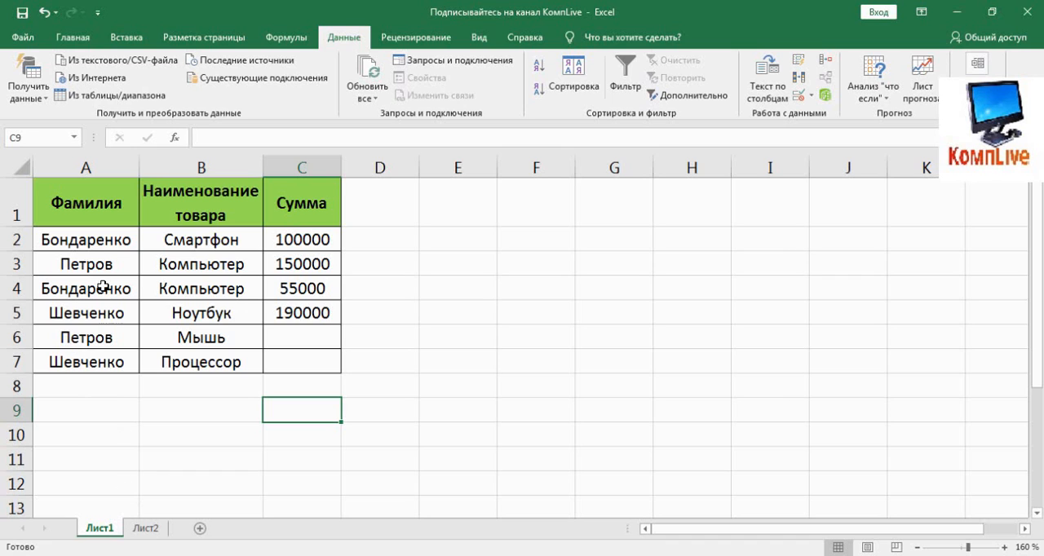
- Extend the drop-down list source for surname cells A2:A7 to =Лист2!$A$1:$A$21 in the data validation settings
left_click_drag(97, 243, 85, 362)
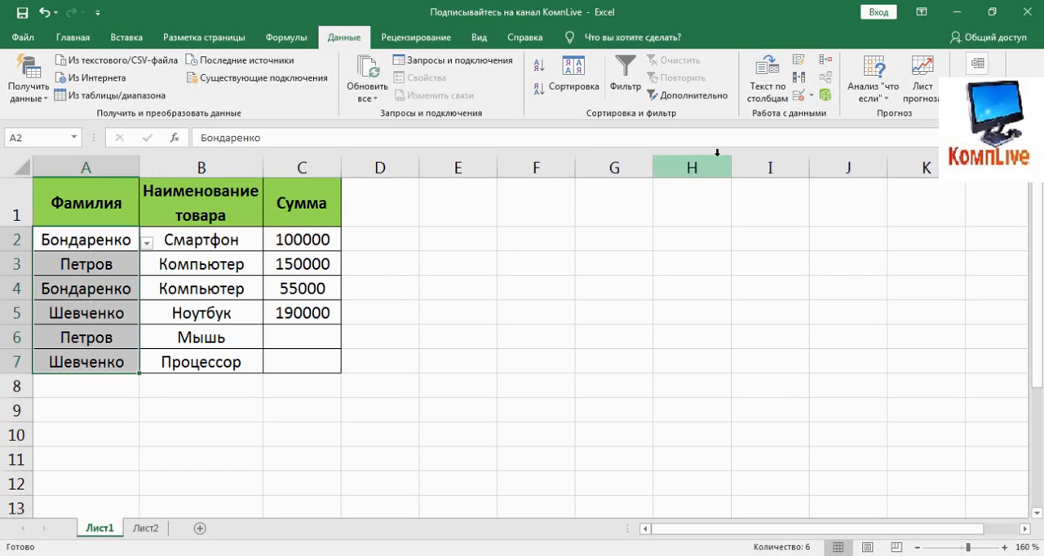
left_click(799, 96)
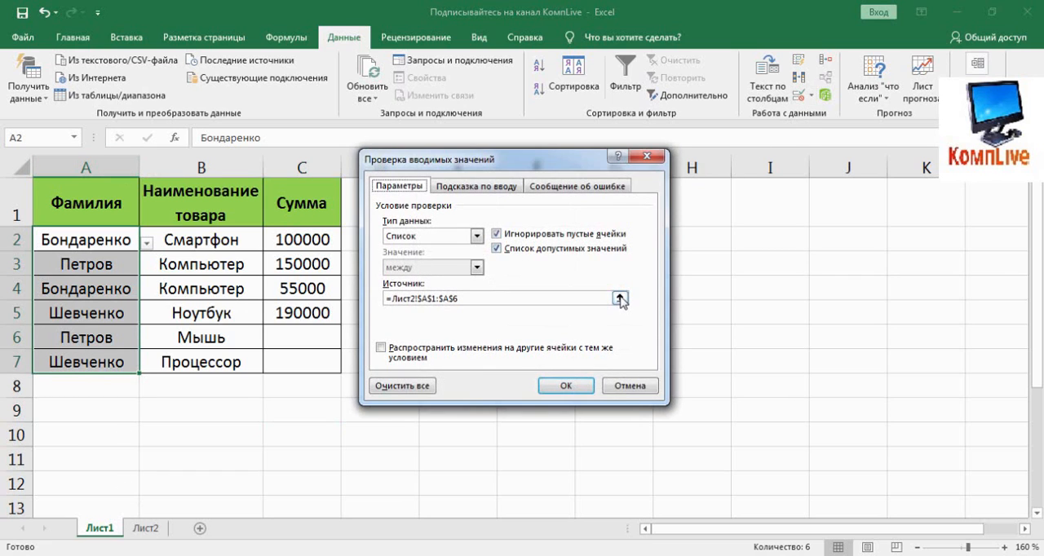
left_click(621, 300)
left_click_drag(45, 178, 61, 481)
left_click(655, 179)
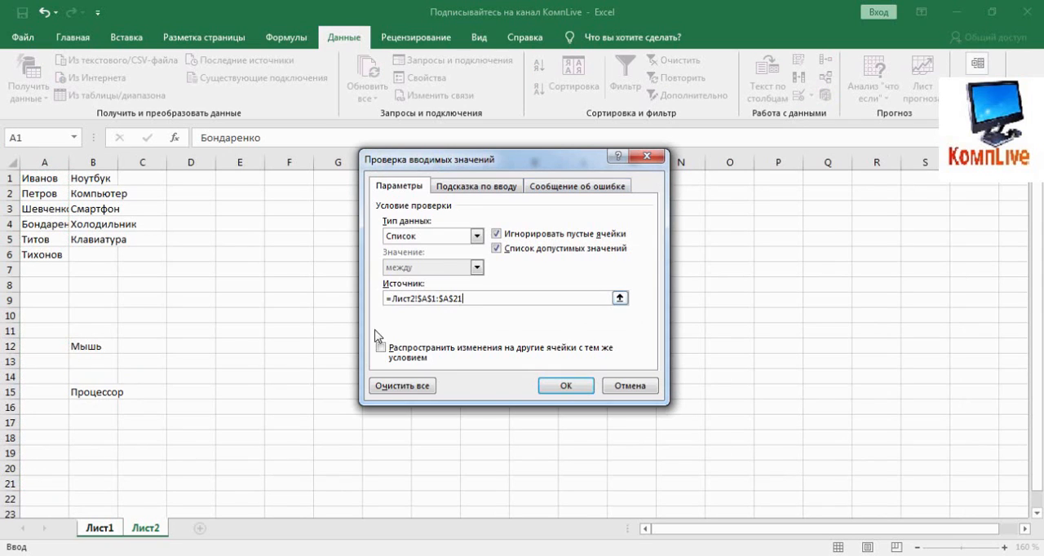
left_click(545, 384)
left_click(91, 406)
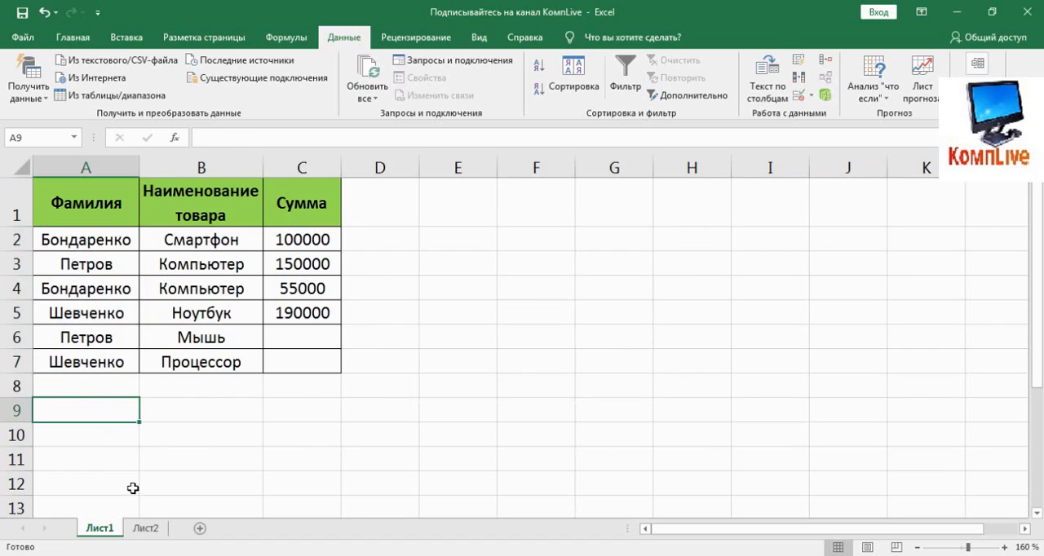
- On Лист2, enter a new surname in A7, directly below the existing surname list
left_click(147, 528)
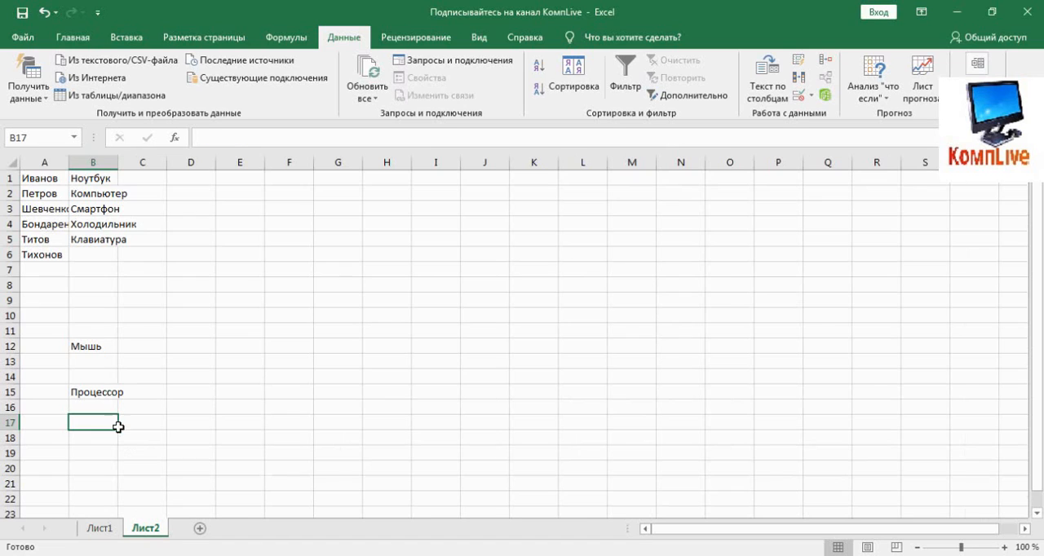
left_click(41, 268)
type("A")
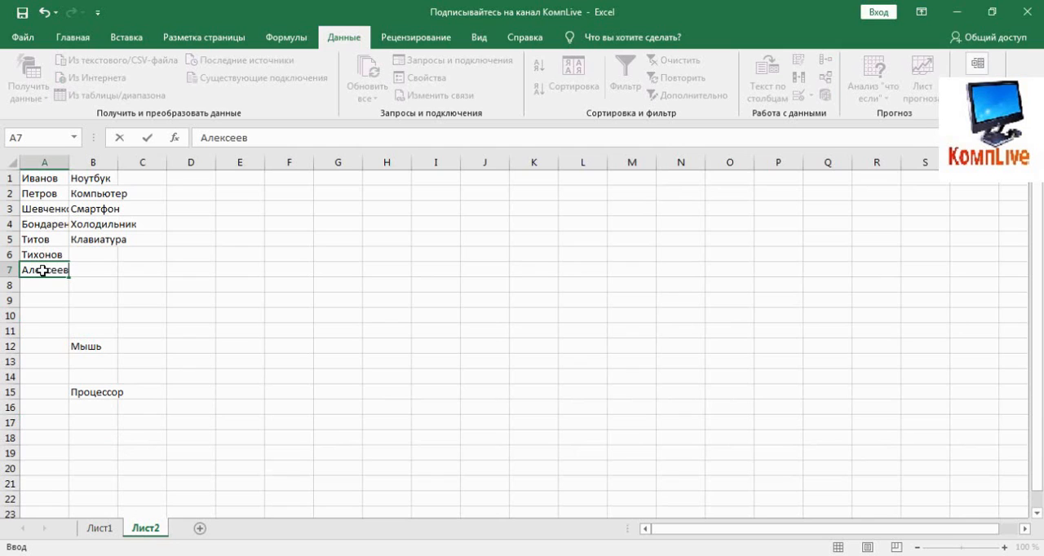
key("Return")
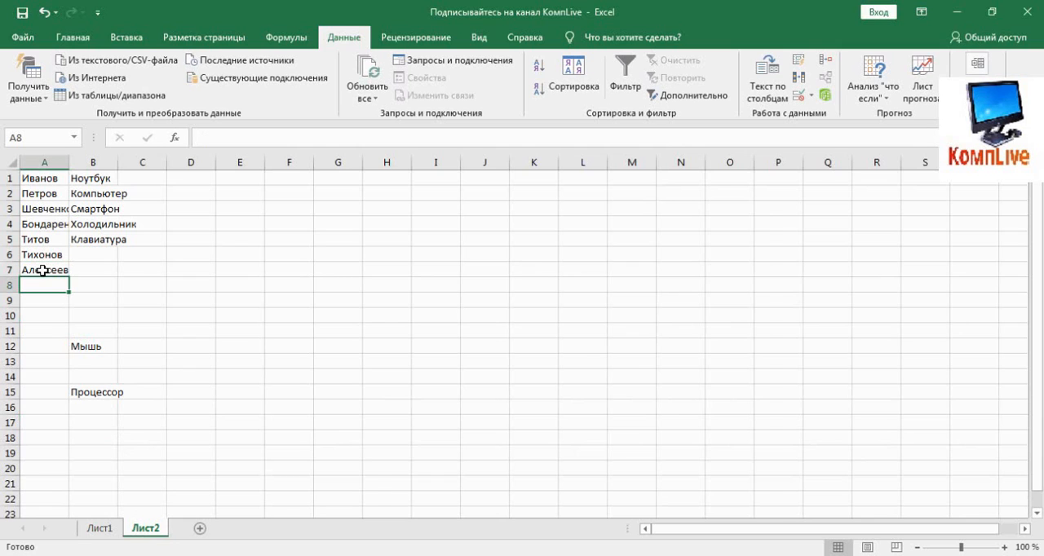
- On Лист1, set A7 to the surname newly added in Лист2 cell A7, using its drop-down list
left_click(101, 528)
left_click(114, 362)
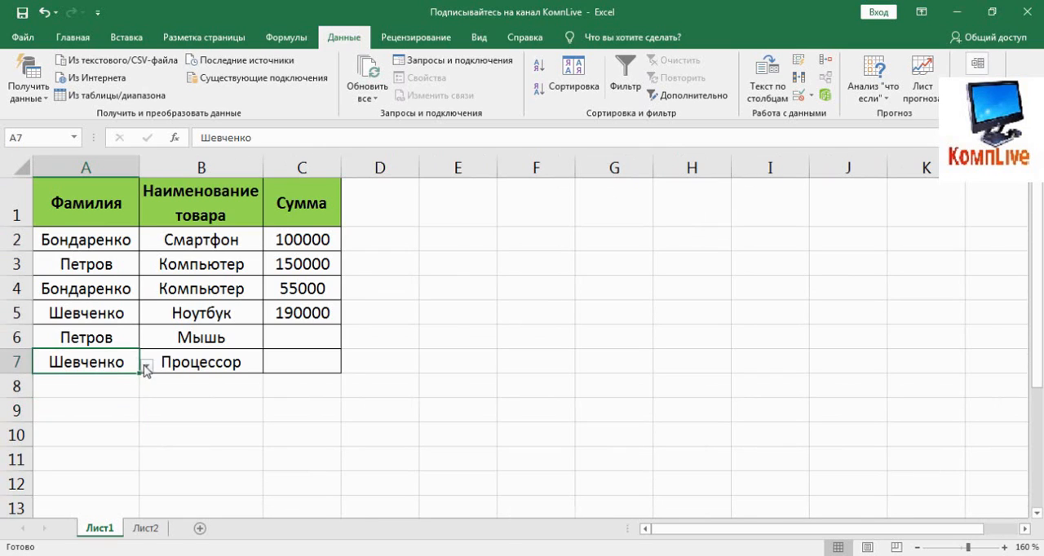
left_click(146, 367)
left_click(62, 448)
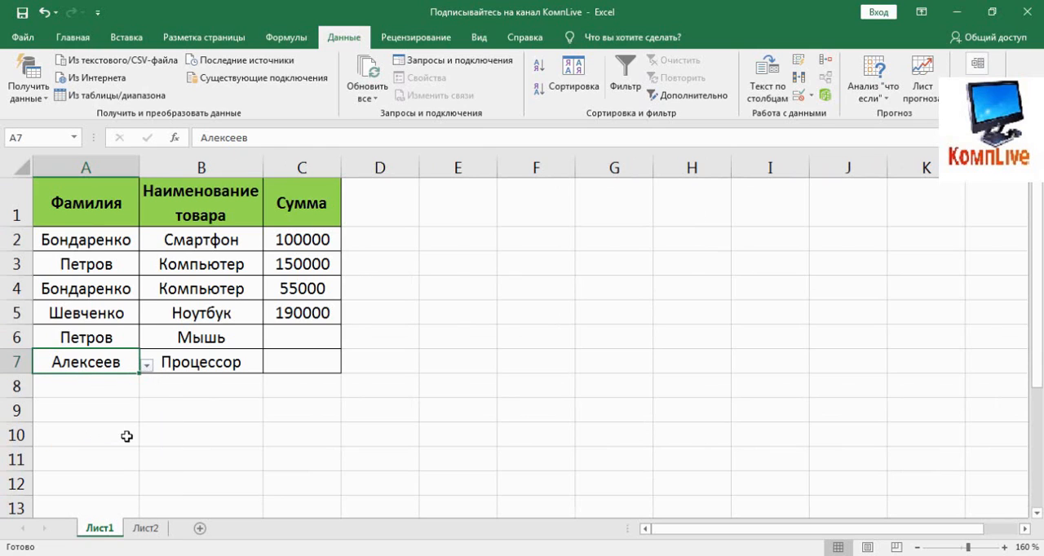
- From their drop-down lists, set A2 to the newly added surname and A3 to the first surname in the source list
left_click(99, 243)
left_click(146, 244)
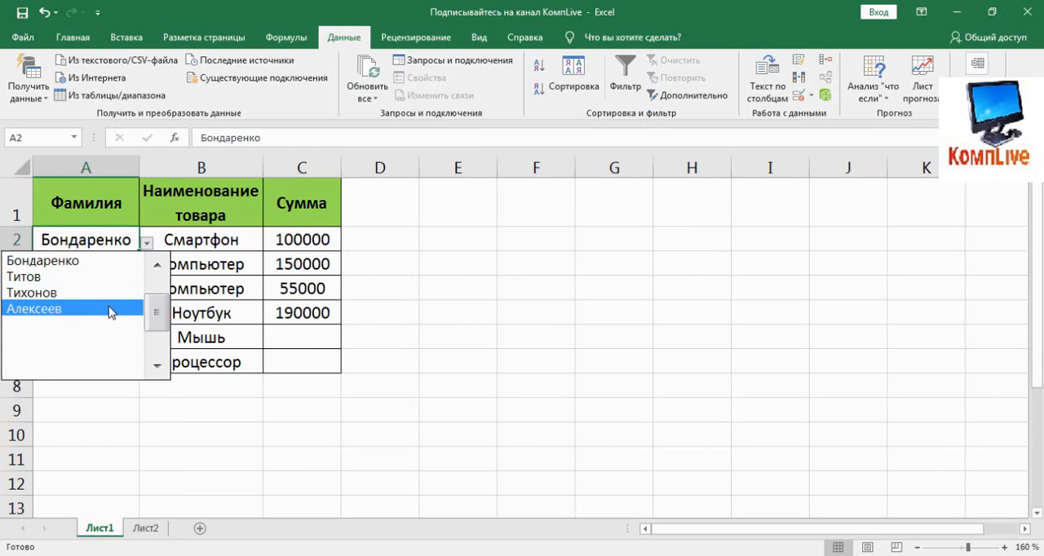
left_click(112, 310)
left_click(102, 268)
left_click(146, 268)
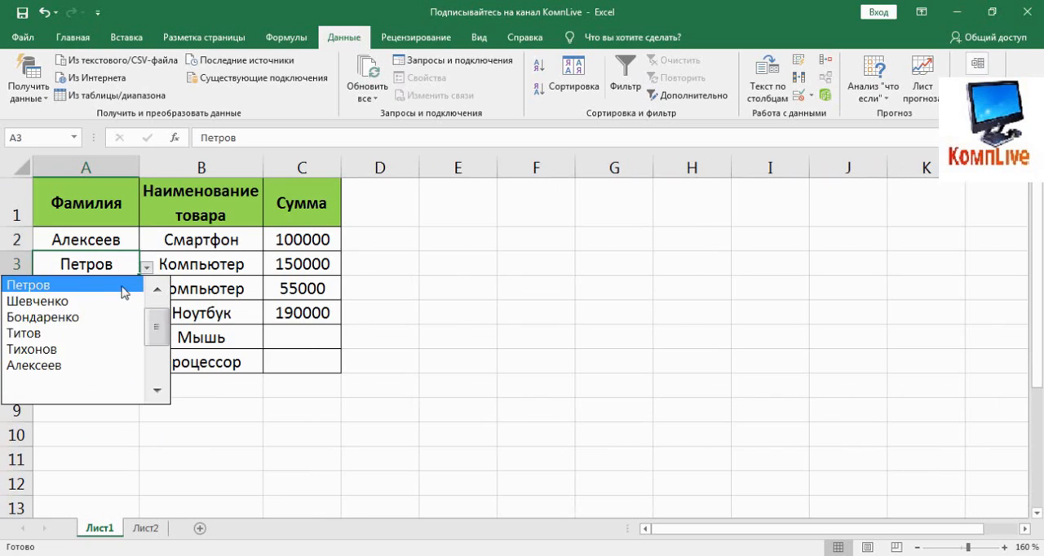
left_click(157, 289)
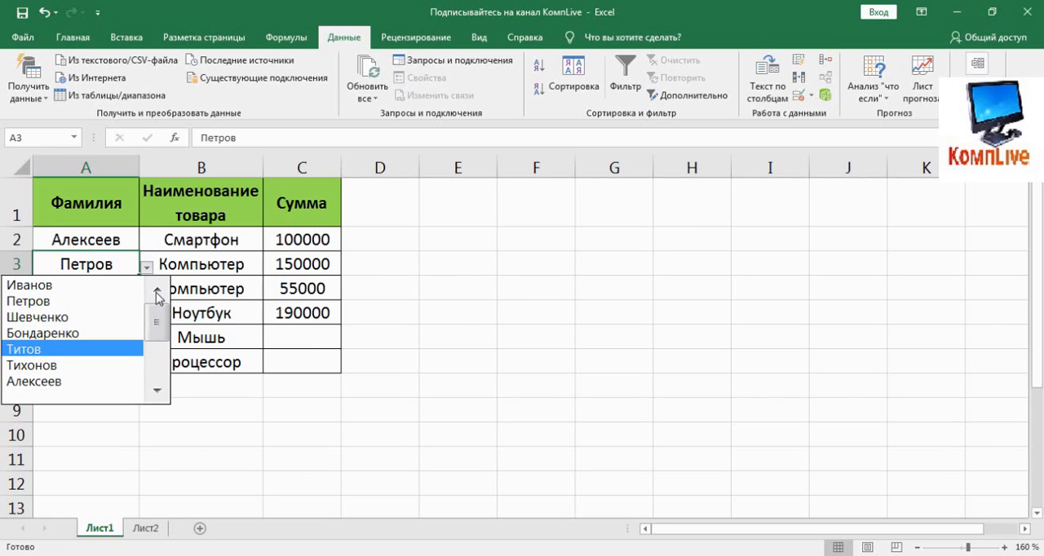
left_click(119, 287)
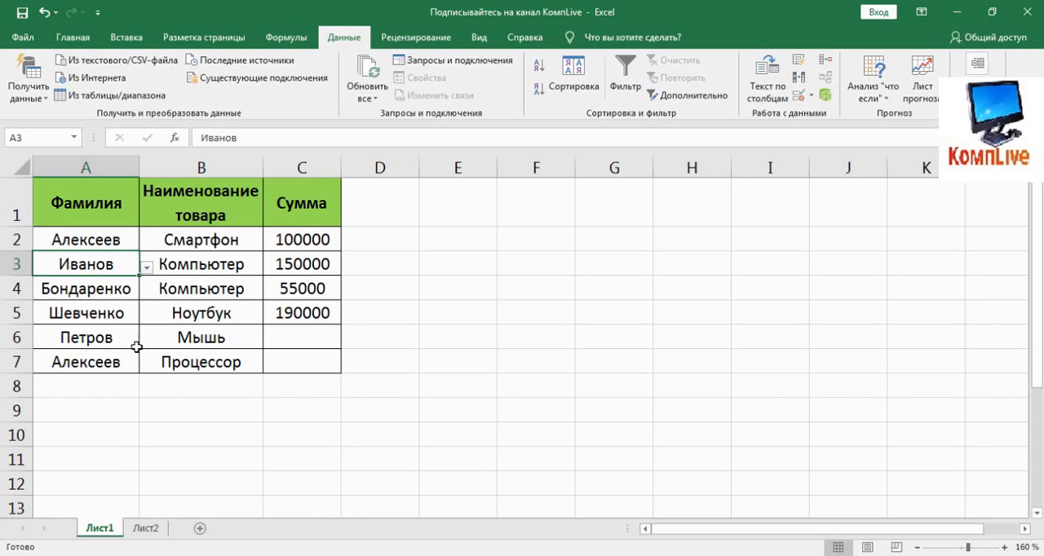